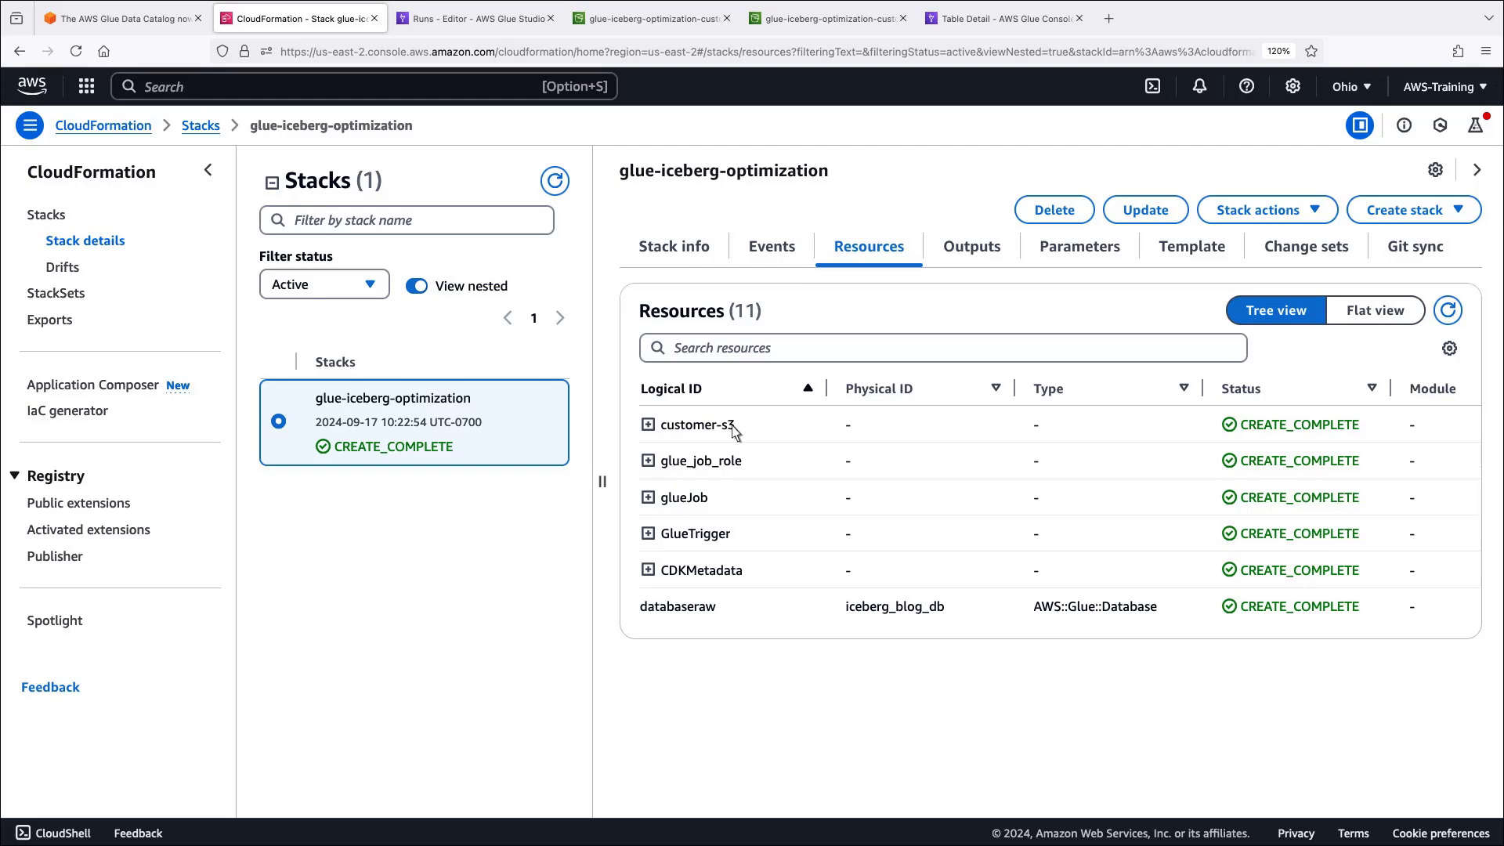
Expand customer-s3, glue_job_role and glueJob in the tree, then view the Glue job's run history.
{"action": "left_click", "coordinate": [648, 425]}
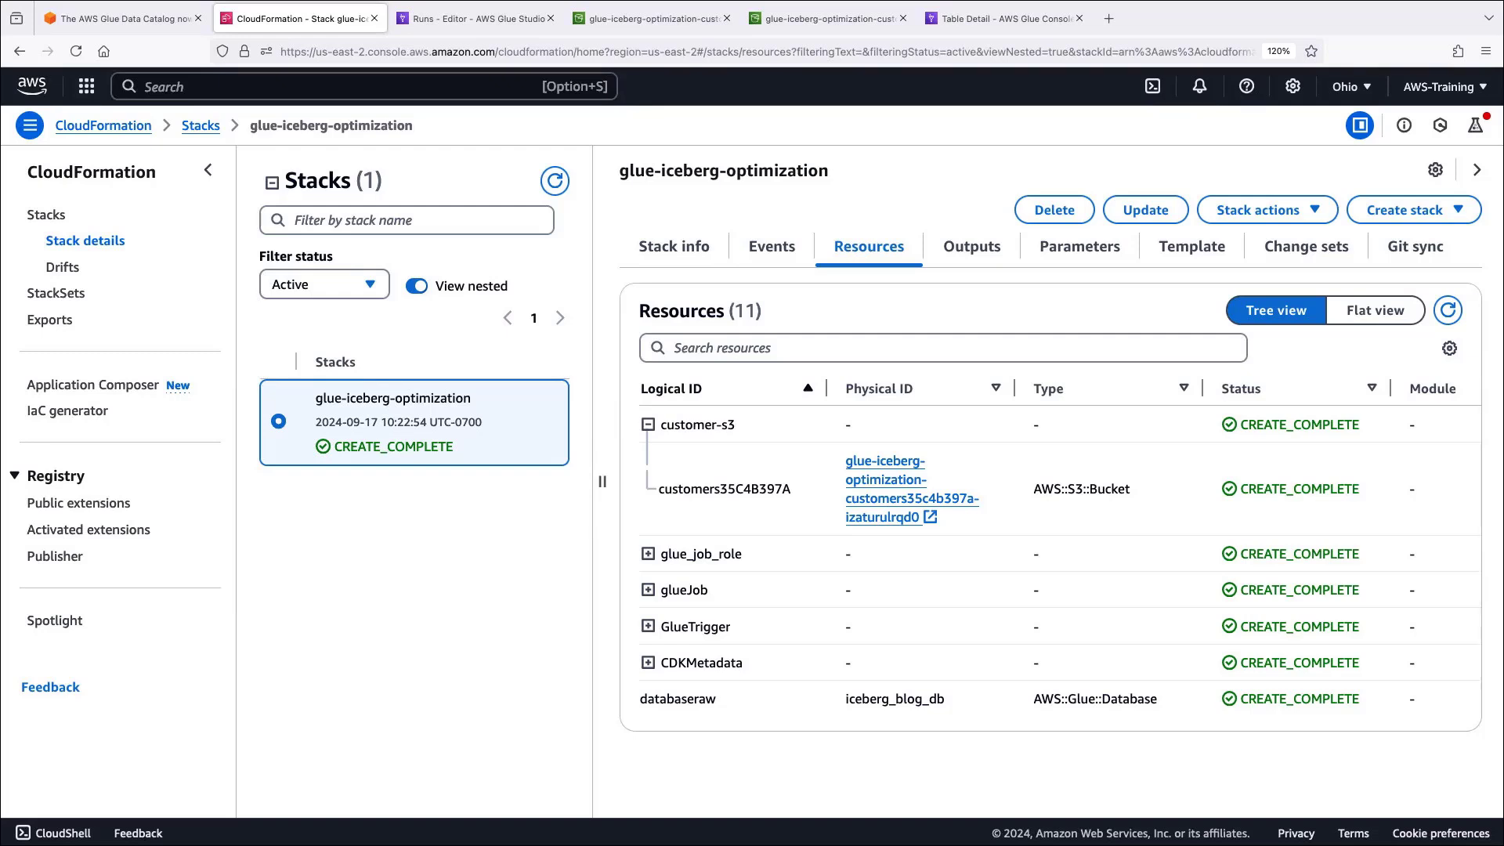
{"action": "left_click", "coordinate": [647, 553]}
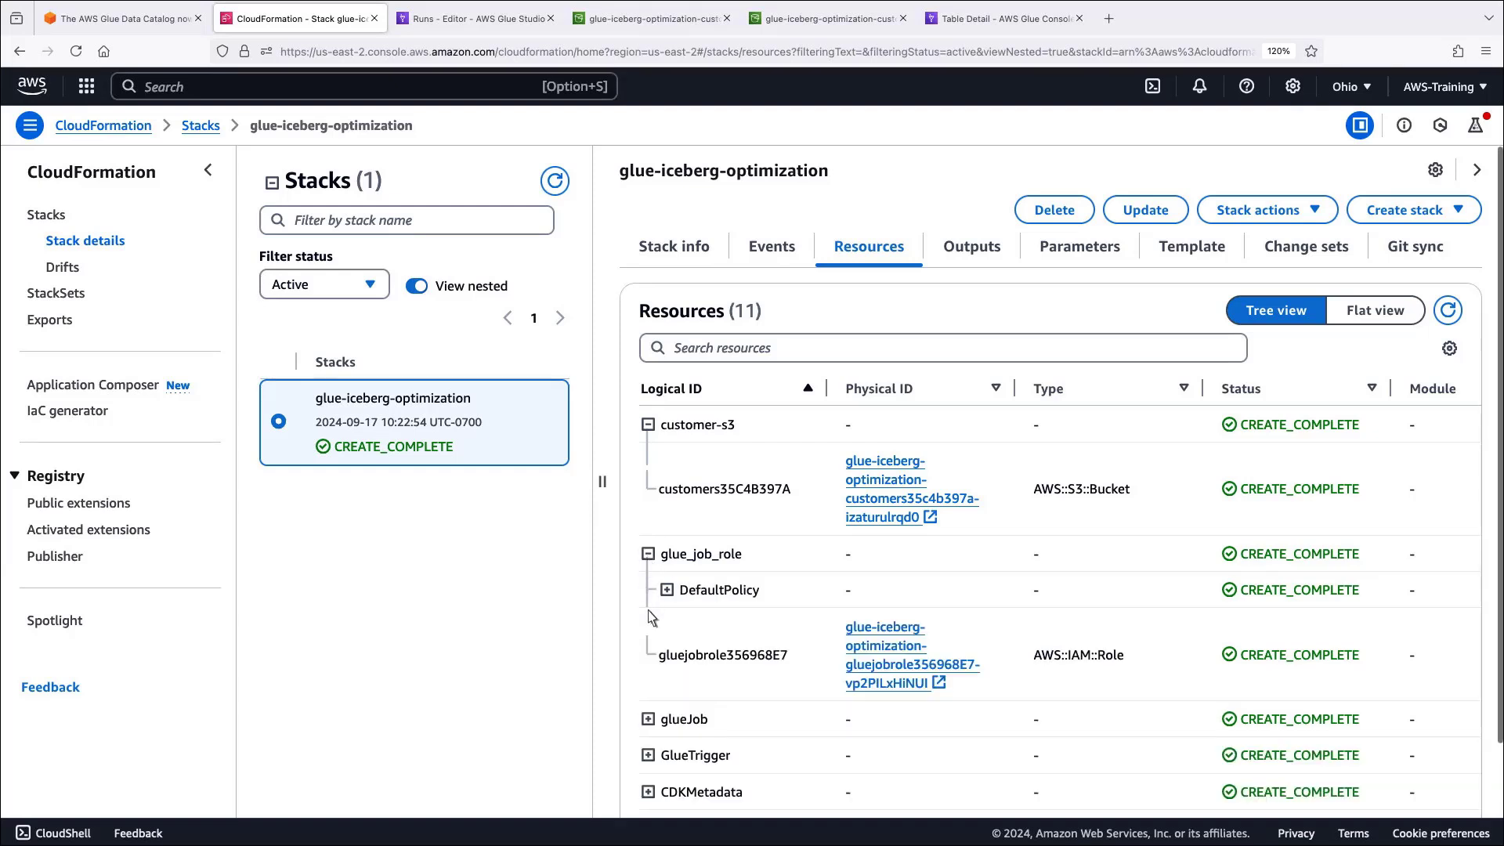
{"action": "left_click", "coordinate": [648, 719]}
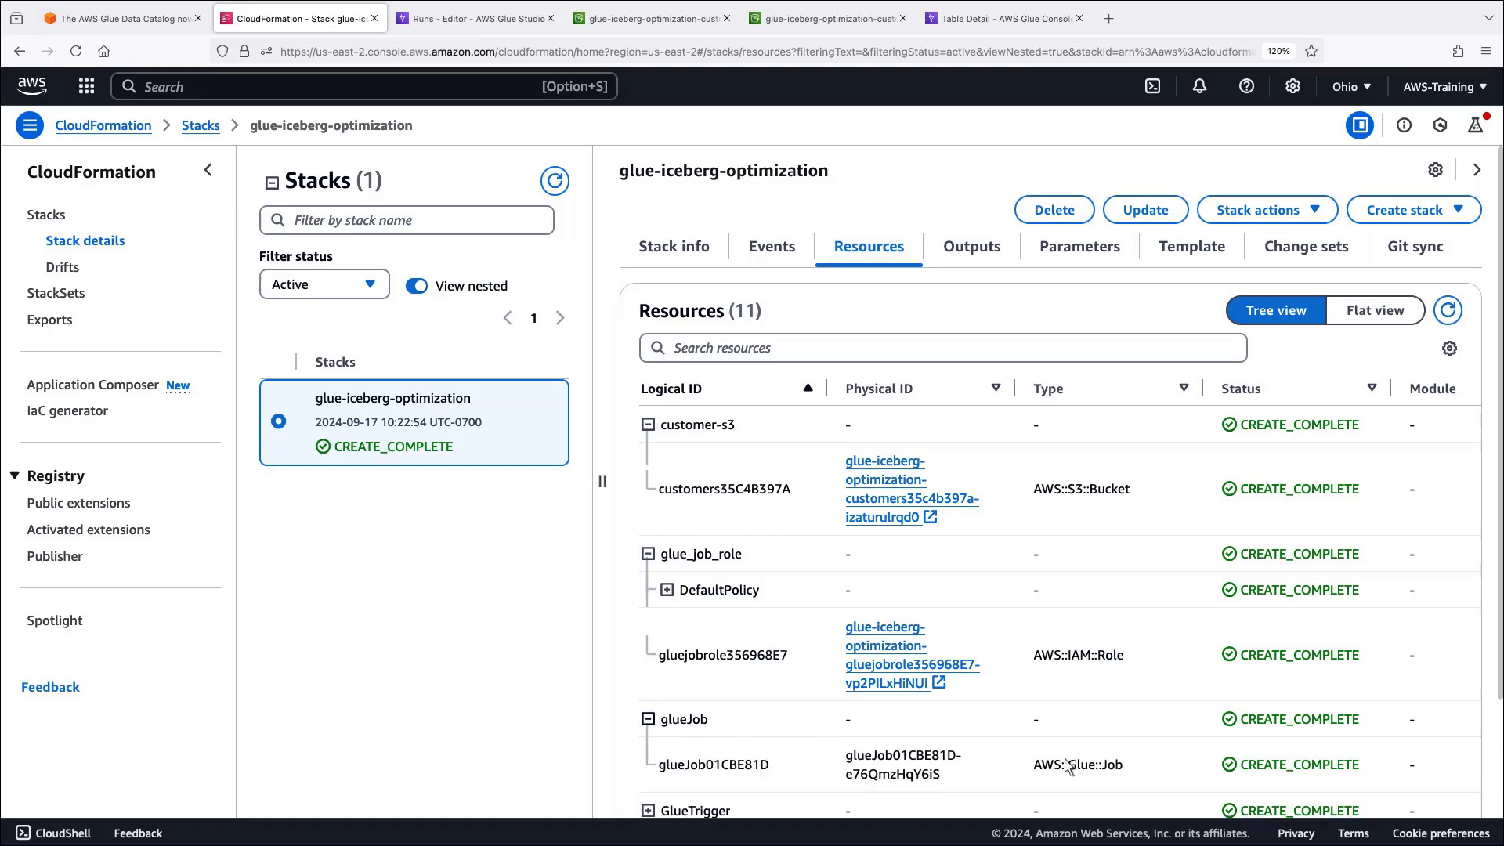
{"action": "scroll", "coordinate": [1467, 802], "scroll_direction": "down", "scroll_amount": 2}
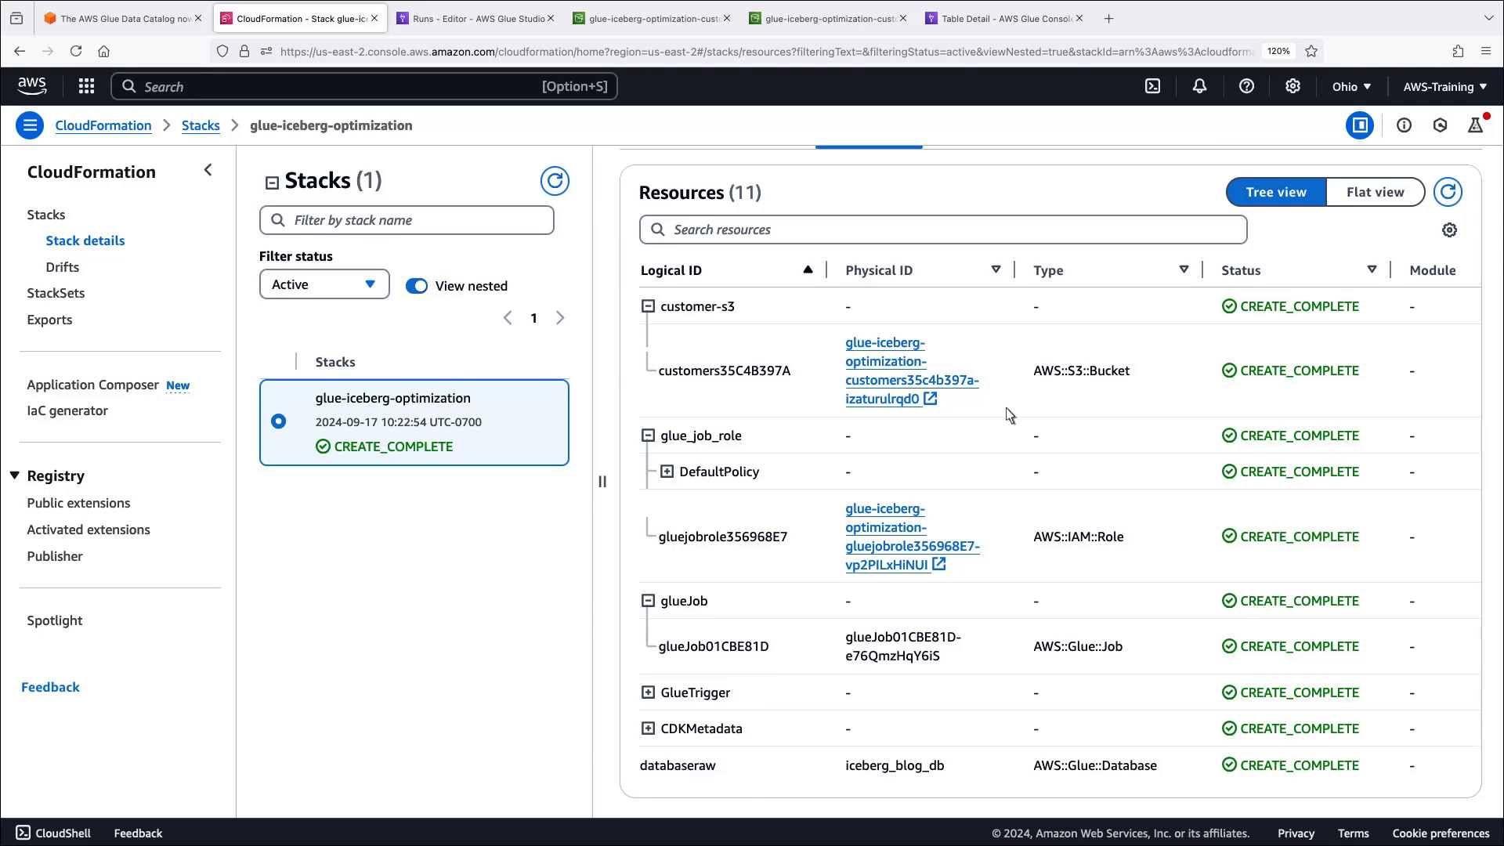
{"action": "left_click", "coordinate": [476, 17]}
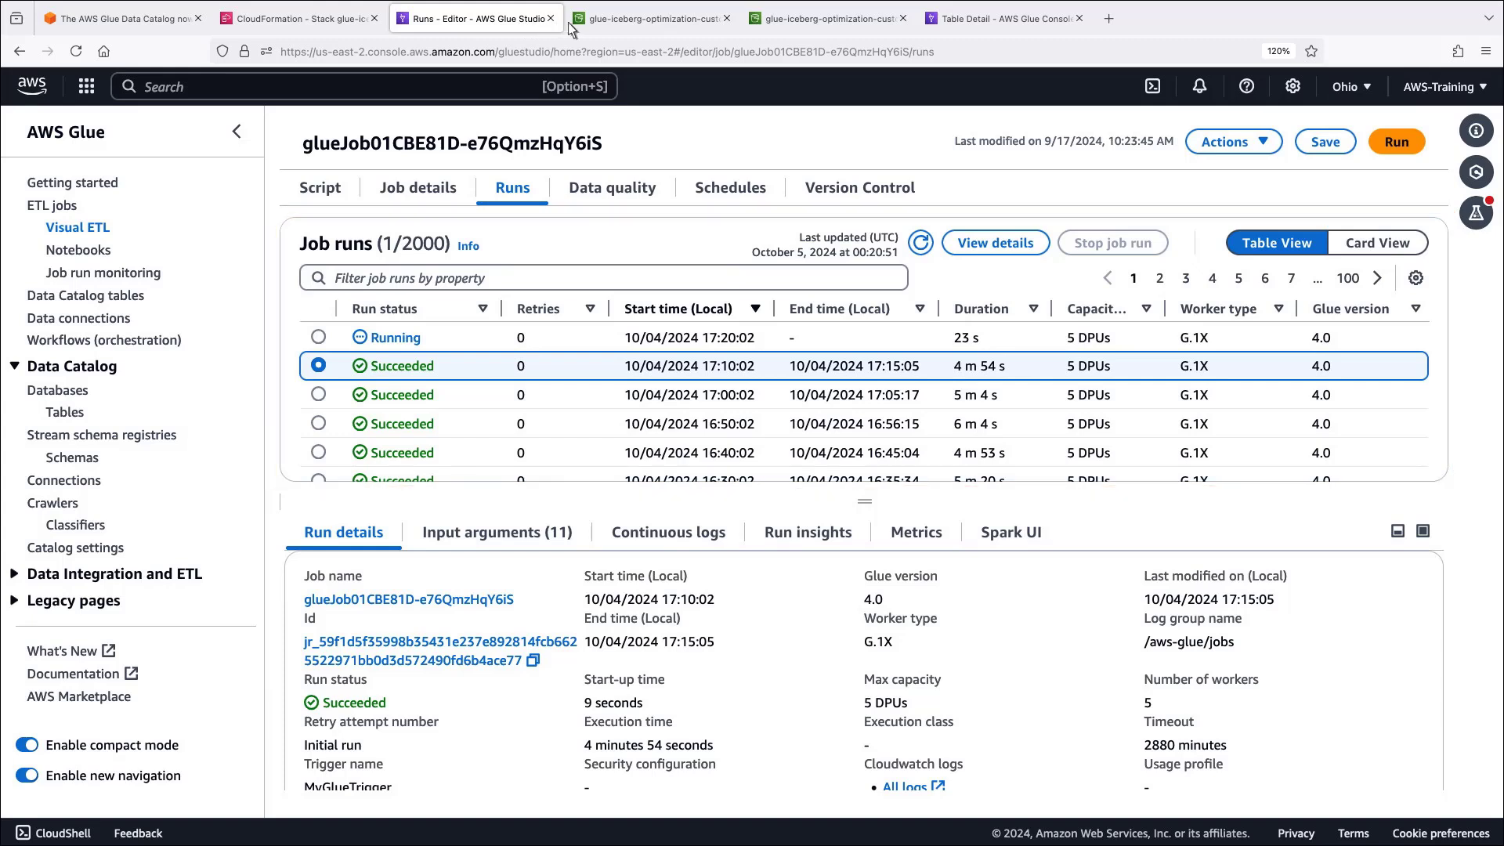
In S3, browse the customer table's data/ folder, then its metadata/ folder.
{"action": "left_click", "coordinate": [601, 22]}
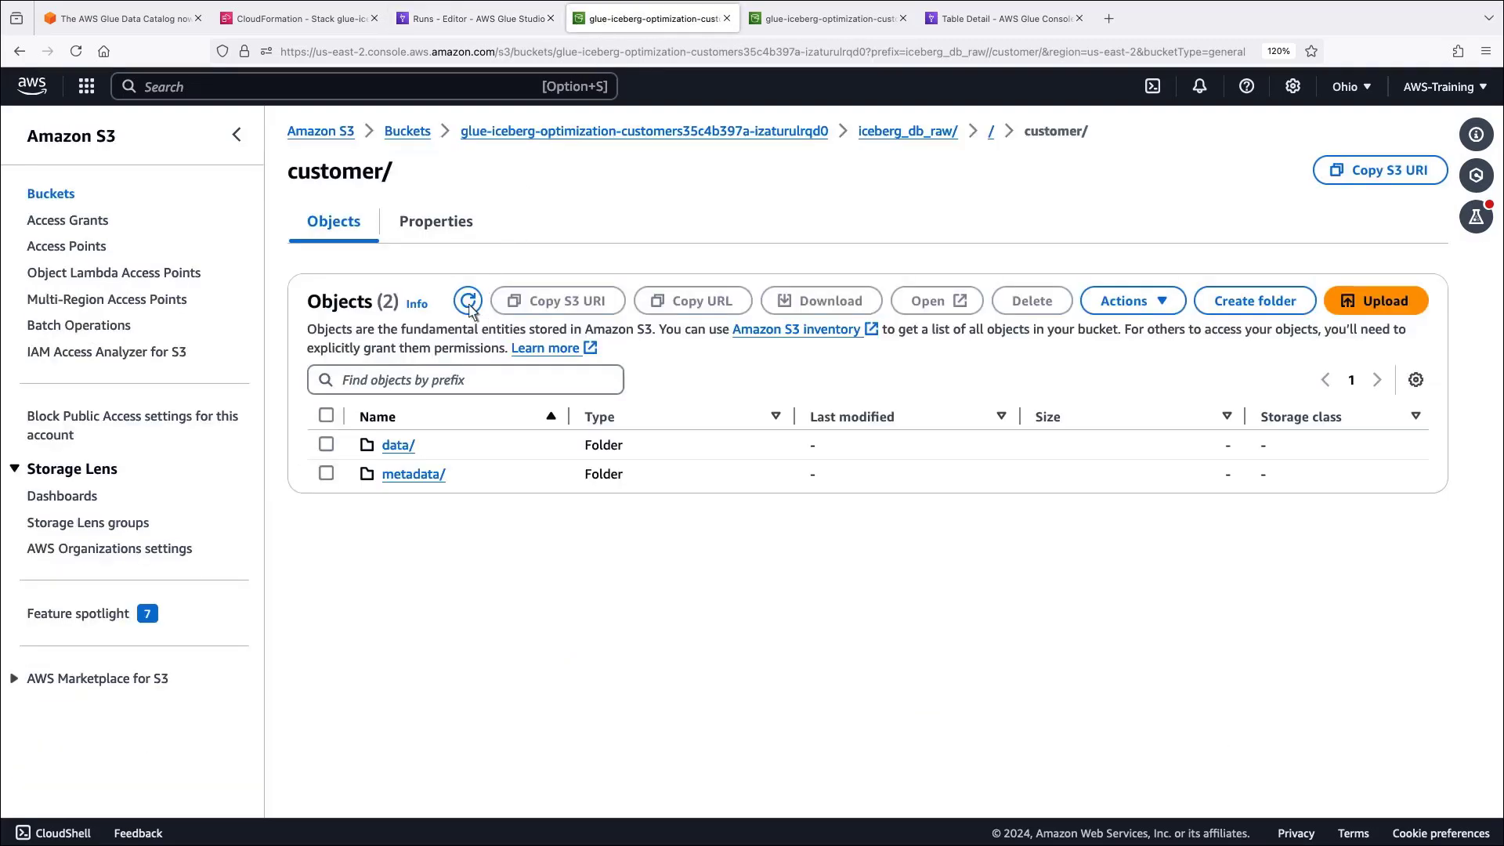
{"action": "left_click", "coordinate": [399, 445]}
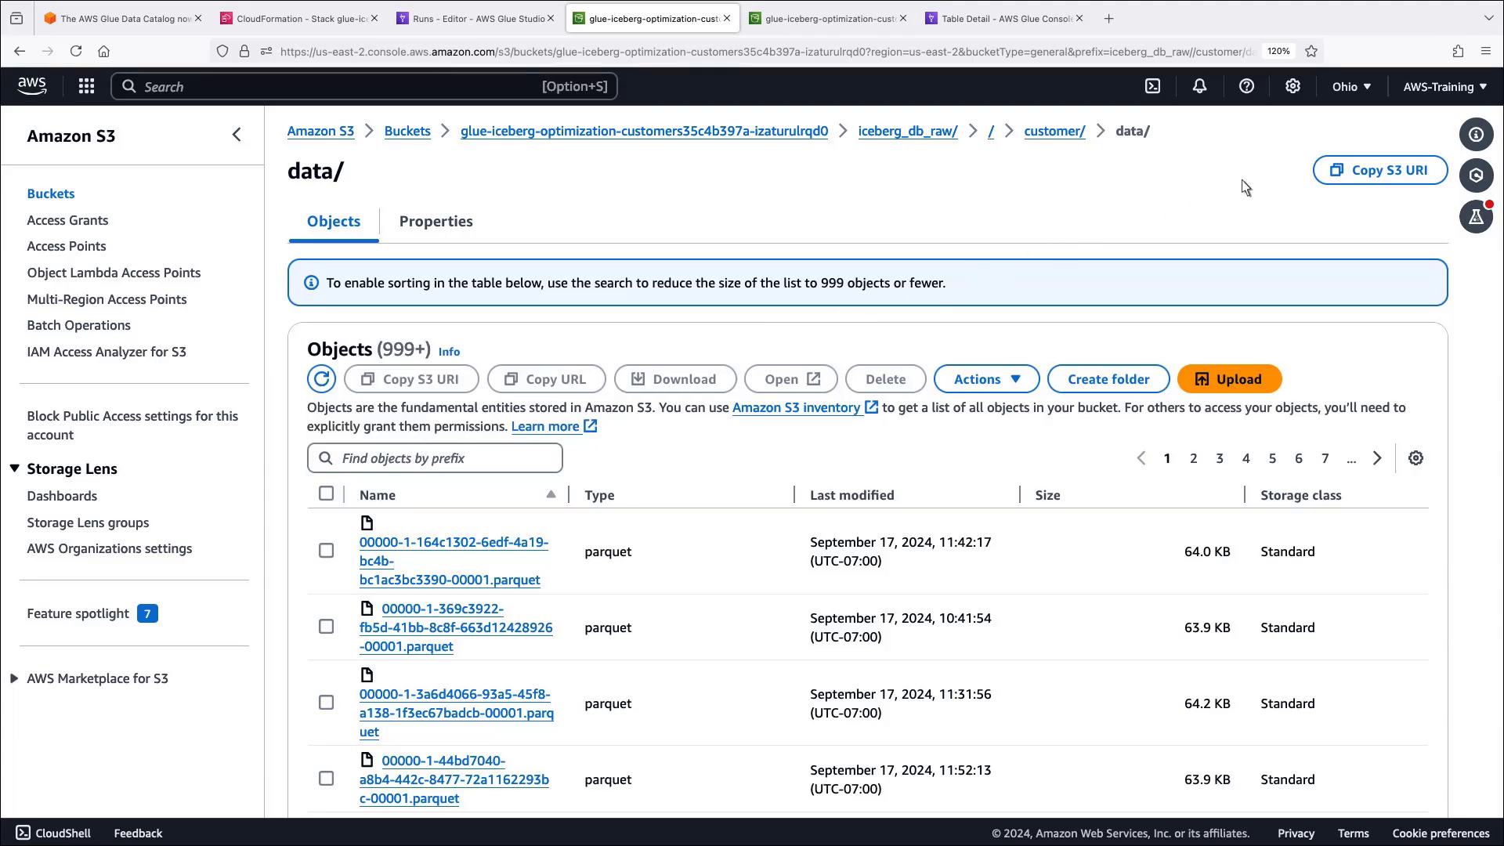
{"action": "scroll", "coordinate": [1266, 173], "scroll_direction": "down", "scroll_amount": 2}
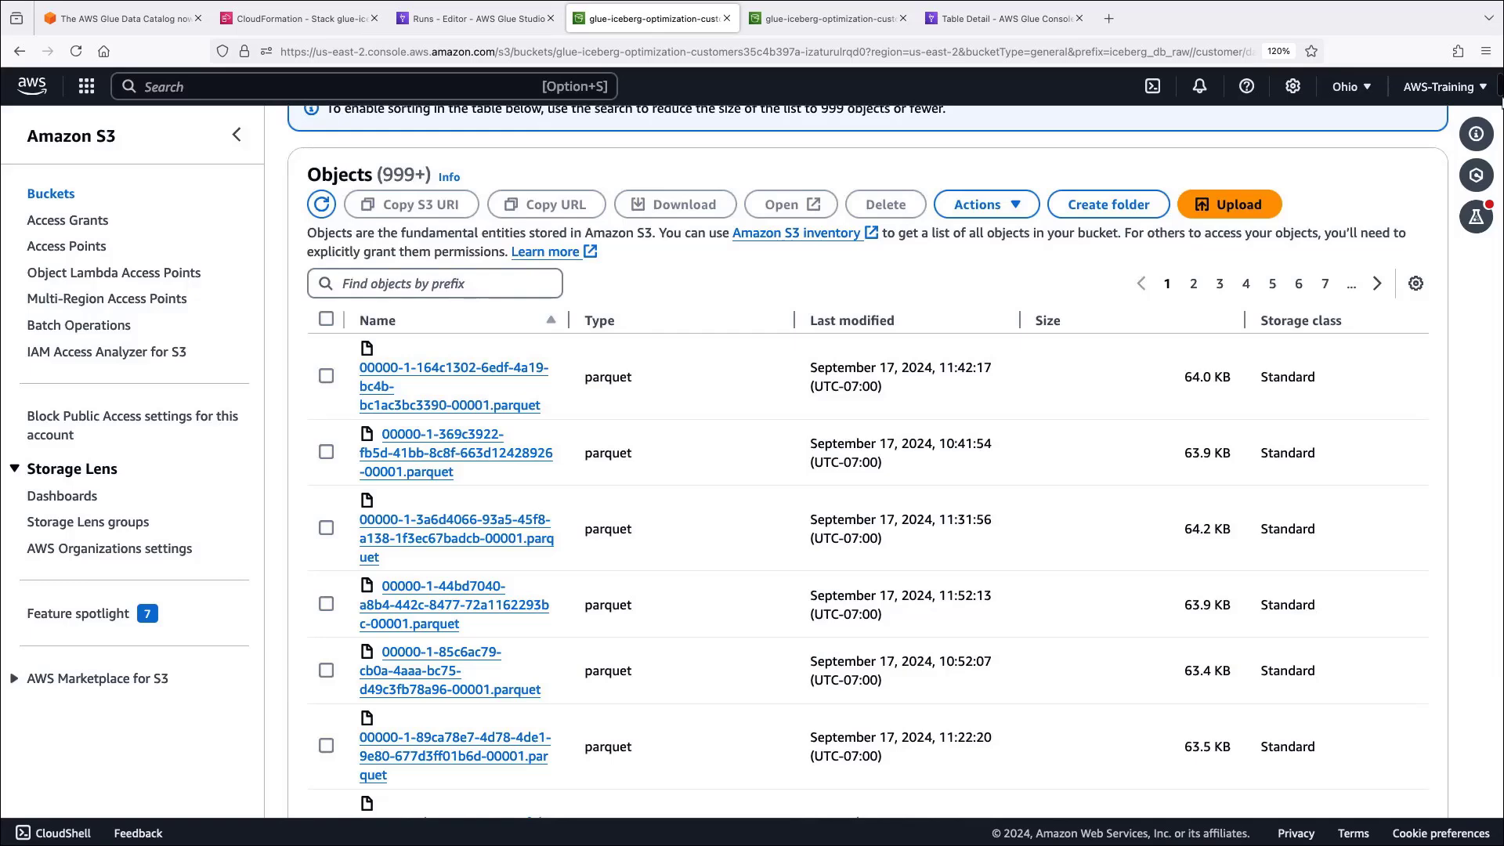
{"action": "left_click", "coordinate": [19, 50]}
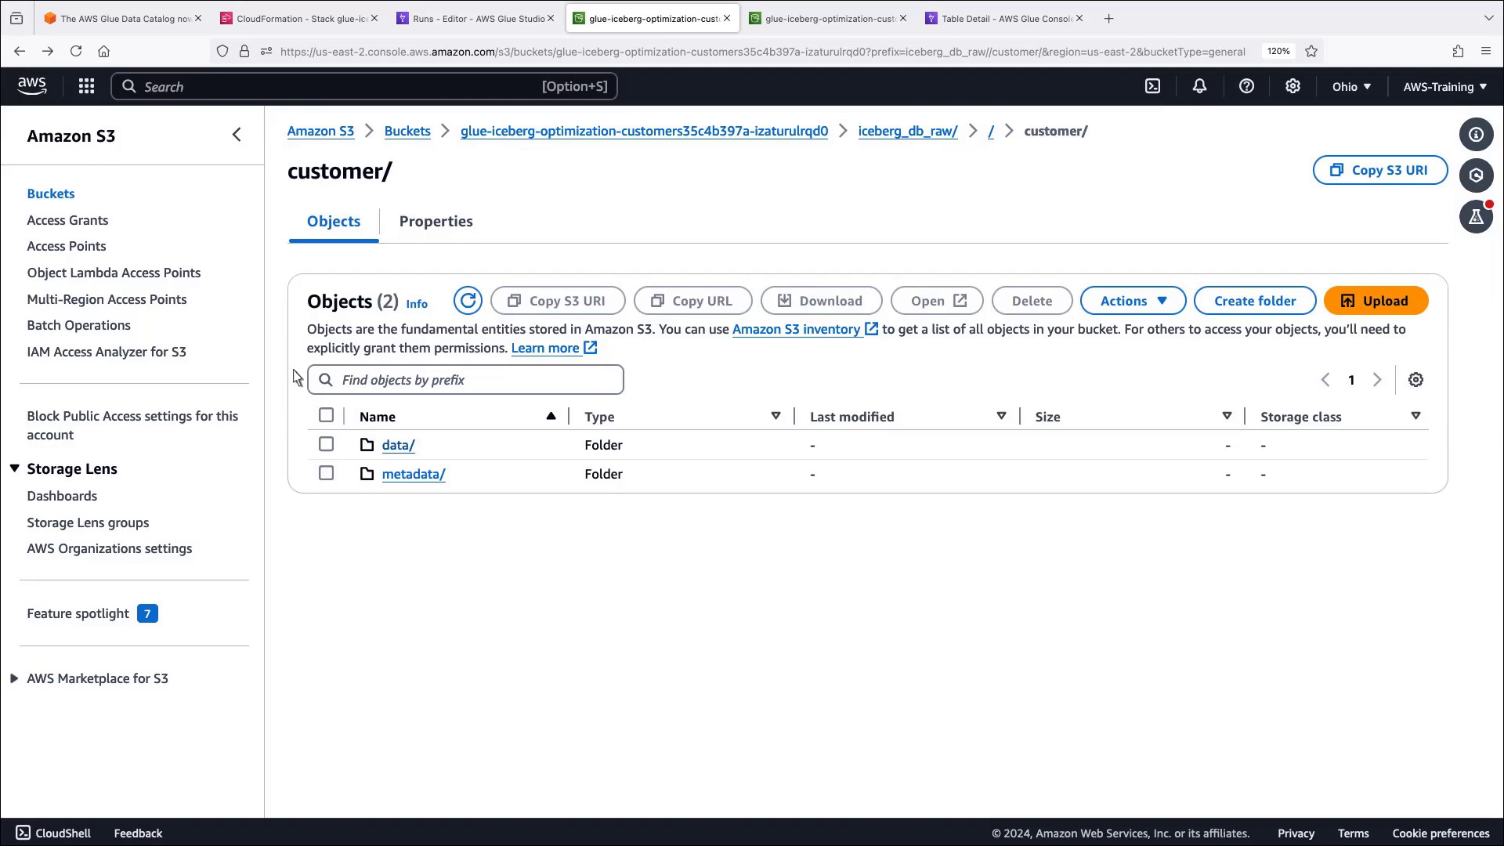
{"action": "left_click", "coordinate": [412, 473]}
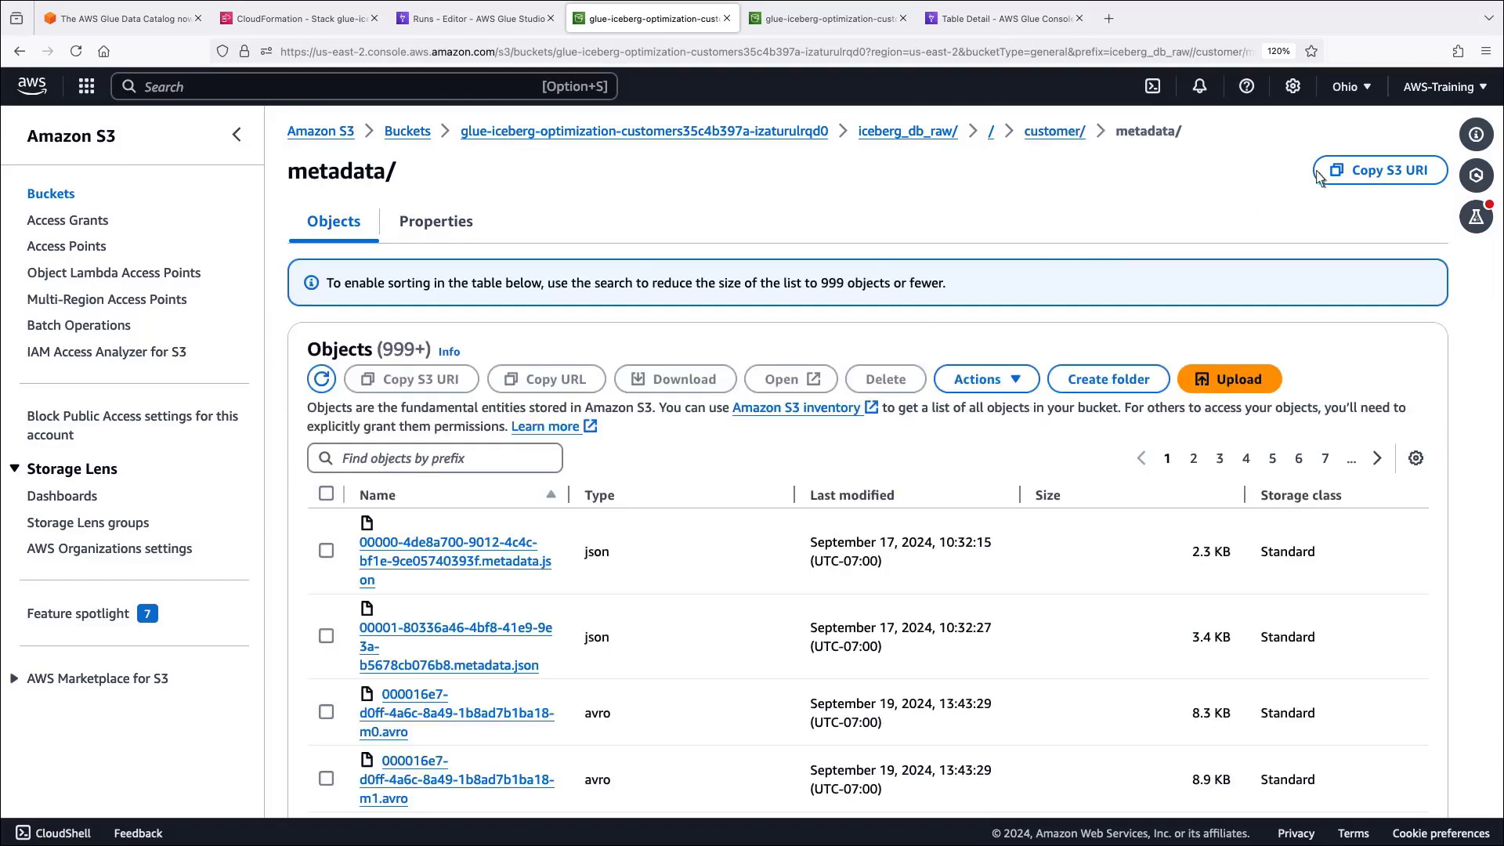
{"action": "scroll", "coordinate": [823, 529], "scroll_direction": "down", "scroll_amount": 5}
{"action": "scroll", "coordinate": [822, 529], "scroll_direction": "down", "scroll_amount": 3}
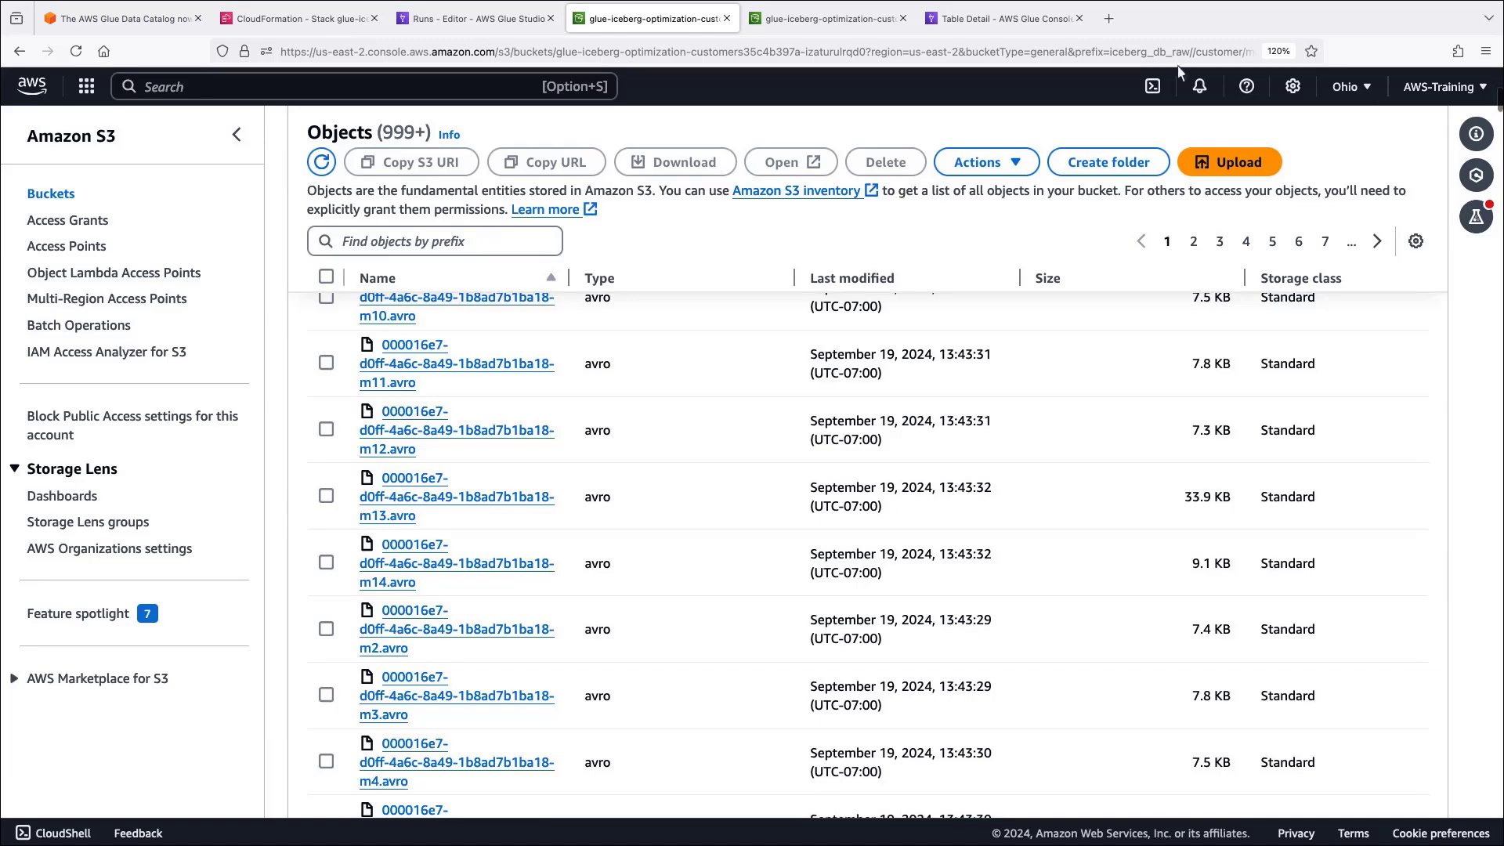
Review the bucket size and object-count charts, then view the customer table's Glue details.
{"action": "left_click", "coordinate": [823, 18]}
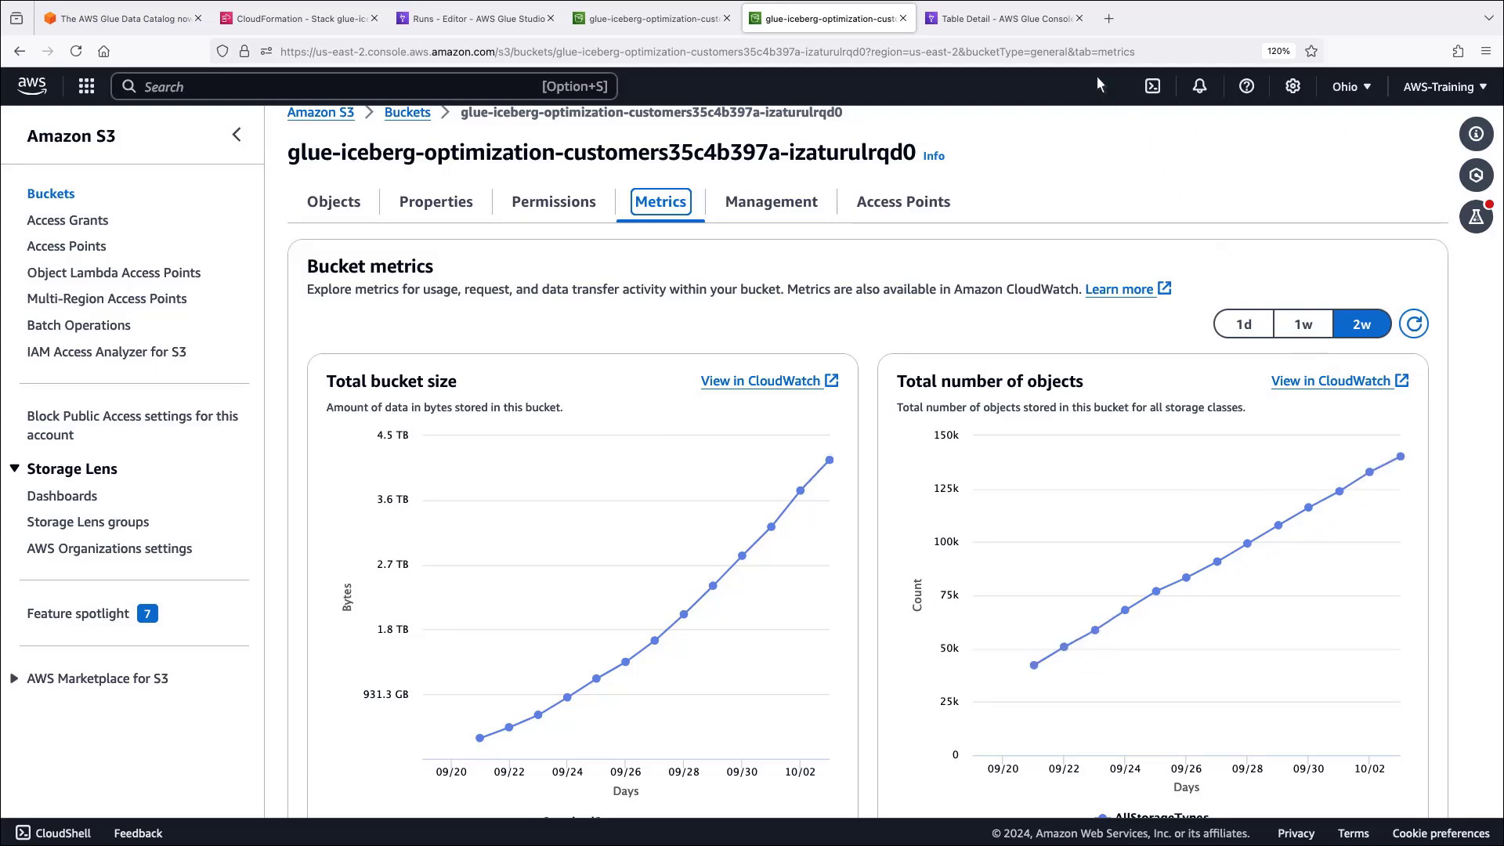
{"action": "left_click", "coordinate": [1054, 26]}
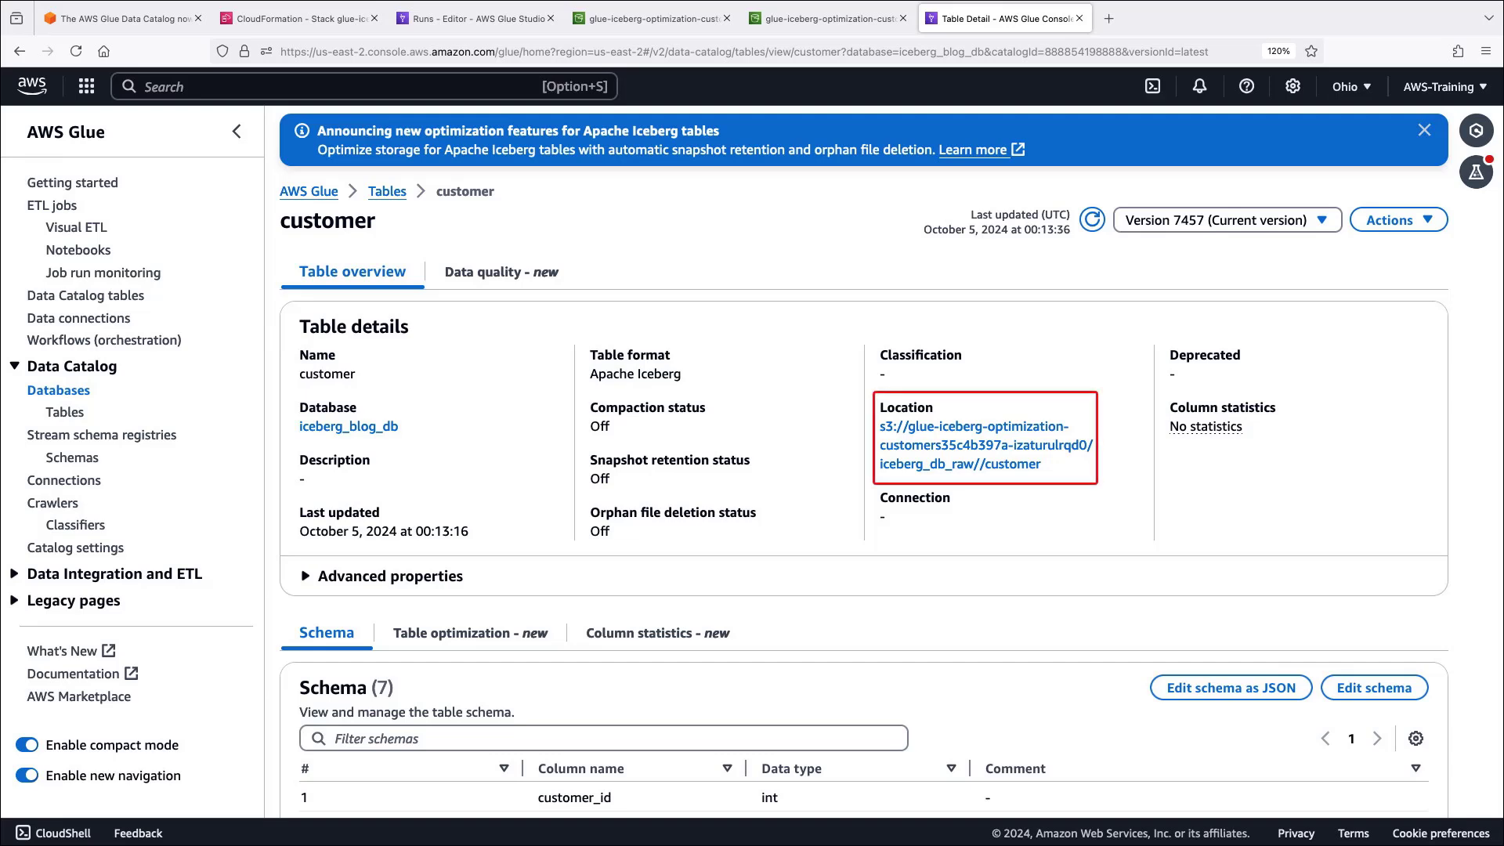
{"action": "scroll", "coordinate": [1486, 787], "scroll_direction": "down", "scroll_amount": 4}
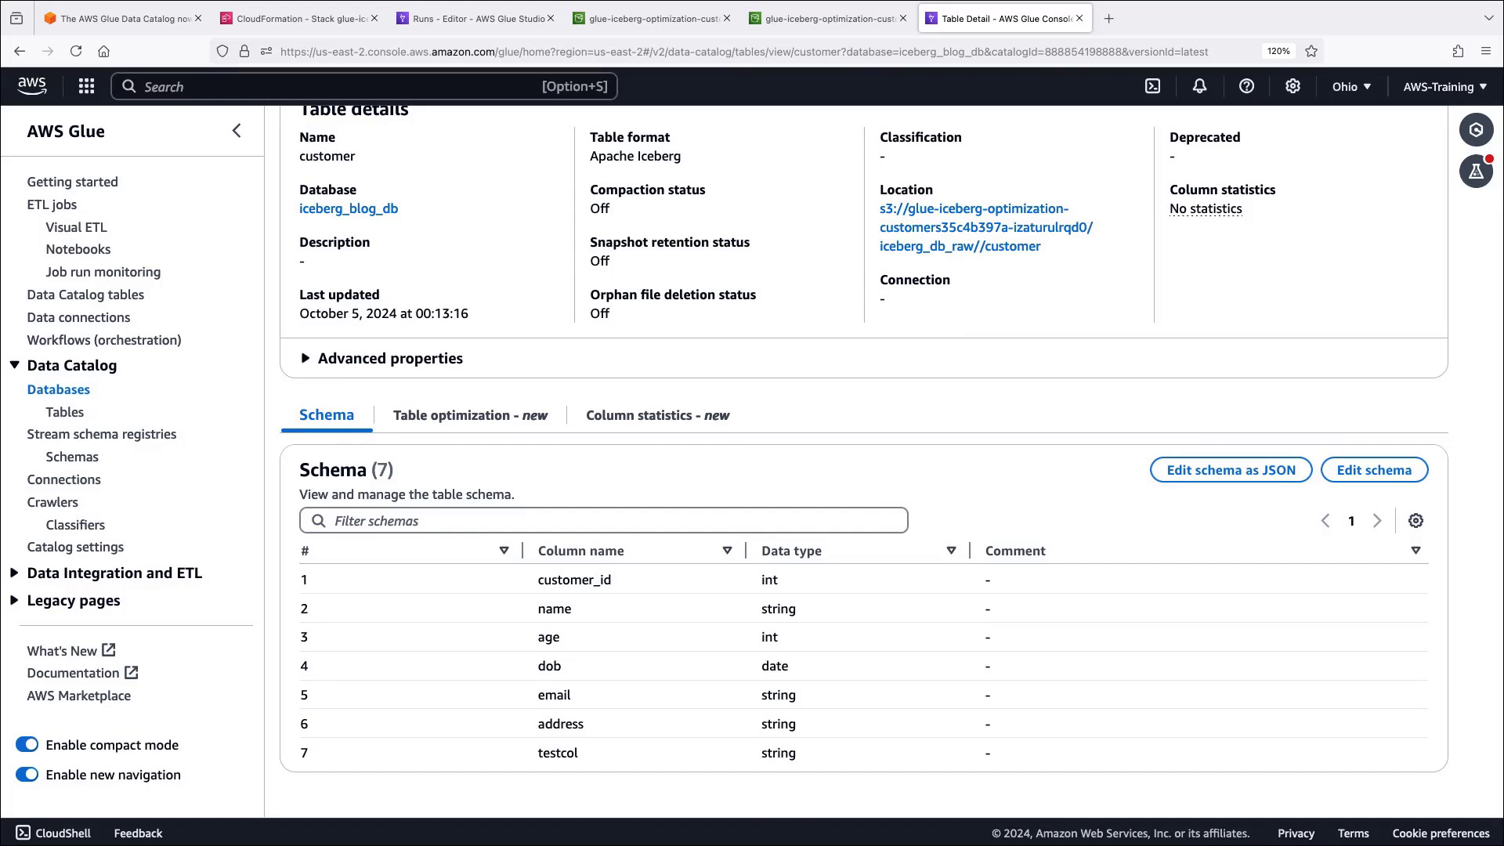
Show the customer table's optimization settings and open the table's Actions menu.
{"action": "left_click", "coordinate": [503, 421]}
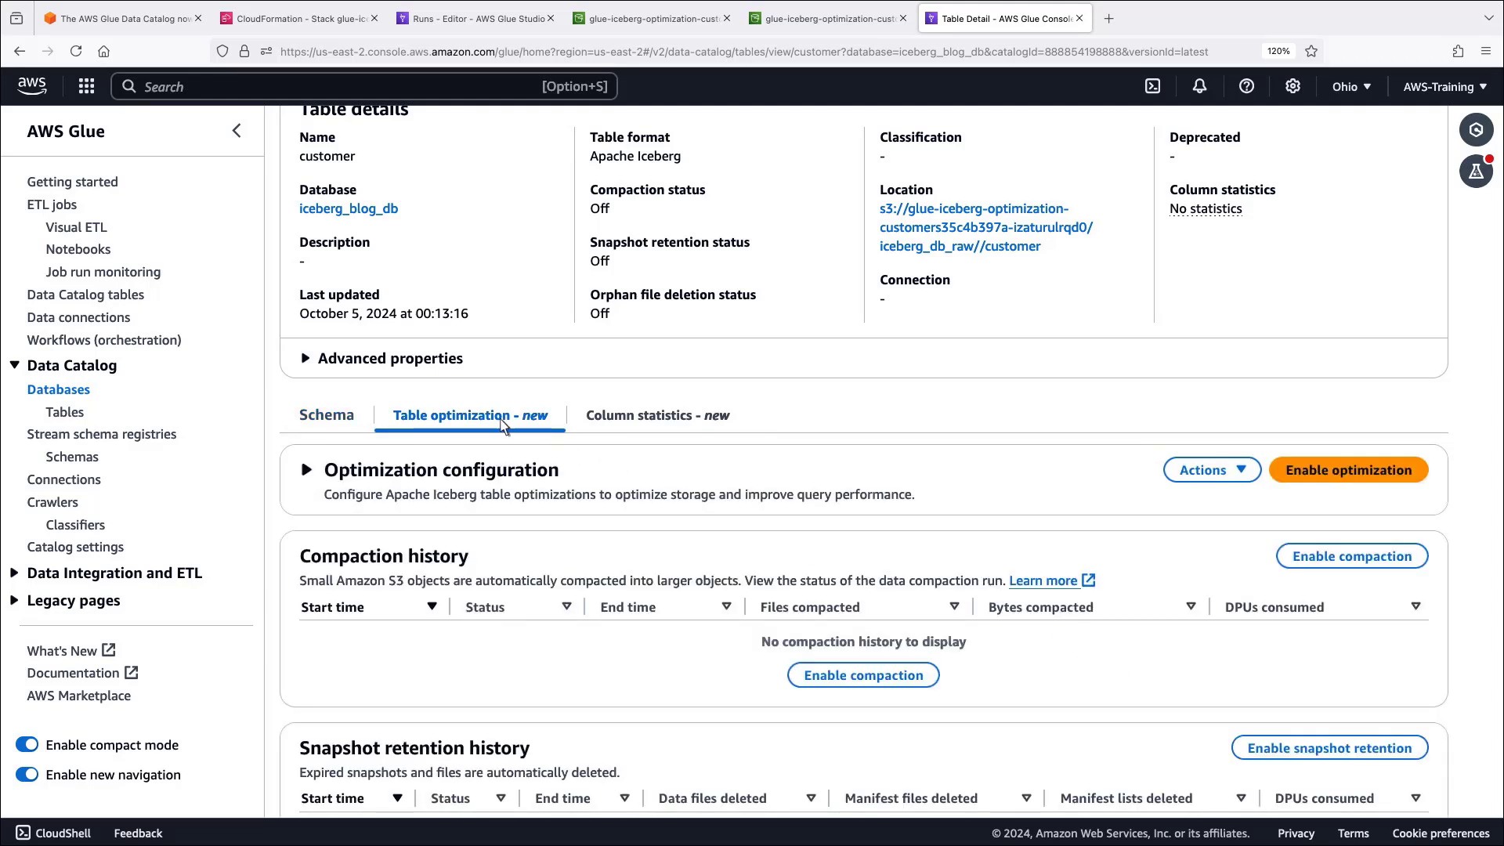
{"action": "scroll", "coordinate": [864, 470], "scroll_direction": "down", "scroll_amount": 4}
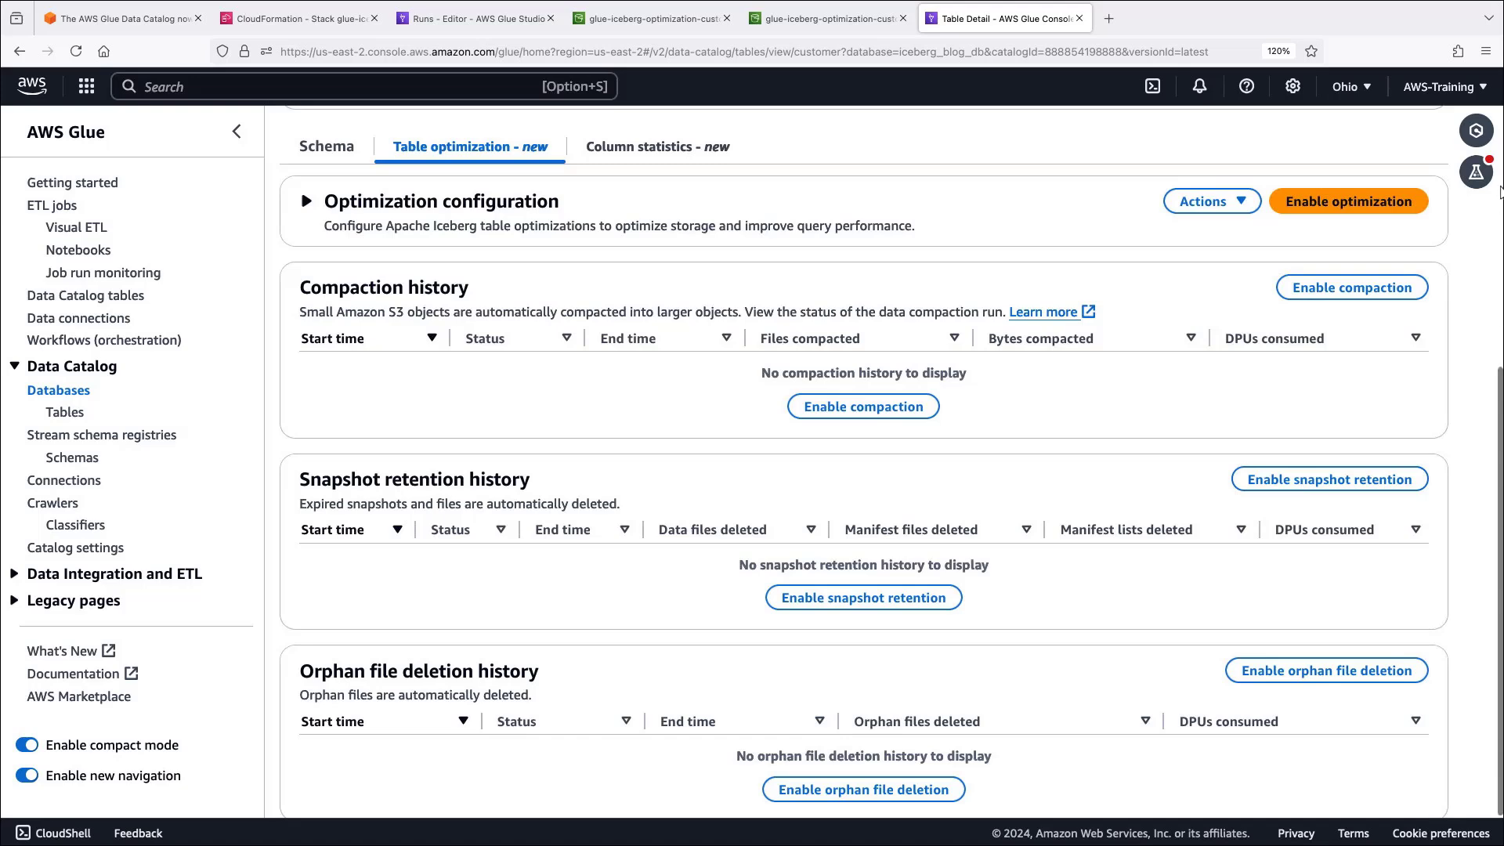
{"action": "scroll", "coordinate": [863, 470], "scroll_direction": "up", "scroll_amount": 10}
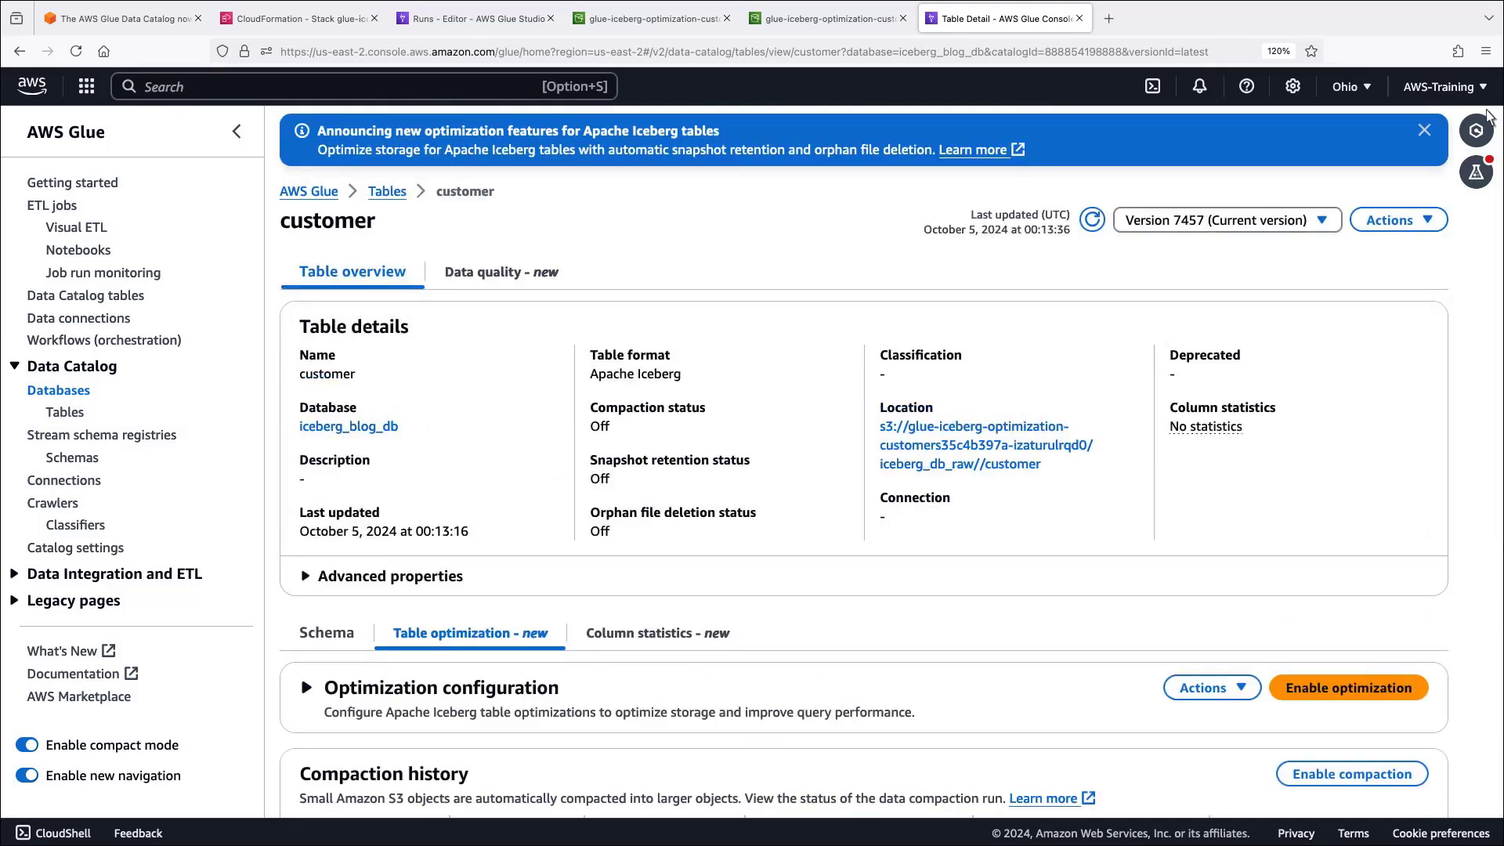
{"action": "left_click", "coordinate": [1429, 221]}
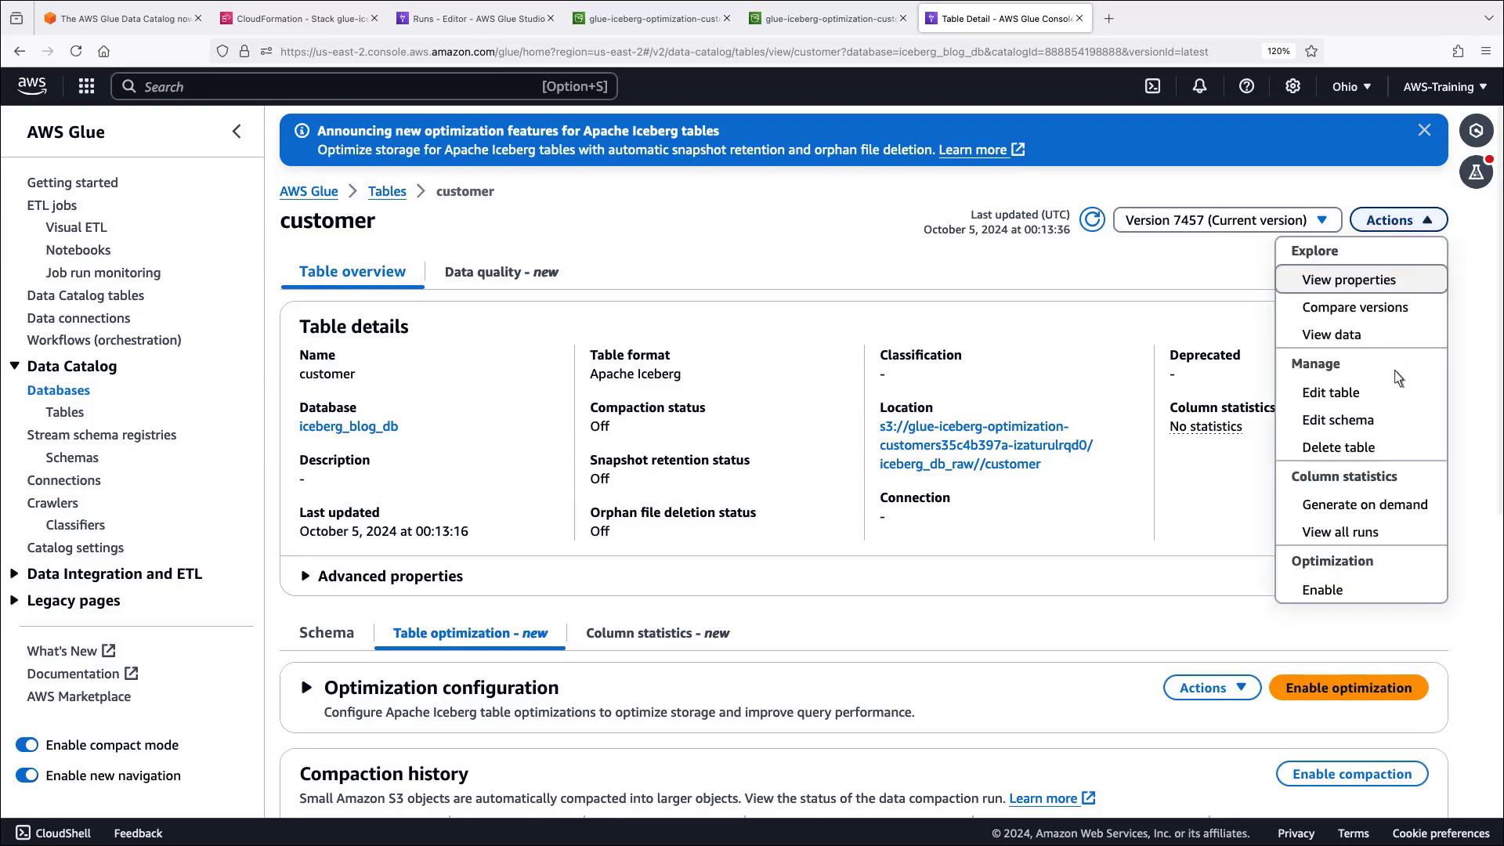
Start enabling optimization with customized settings, using the gluejobrole IAM role for all optimizers.
{"action": "left_click", "coordinate": [1345, 591]}
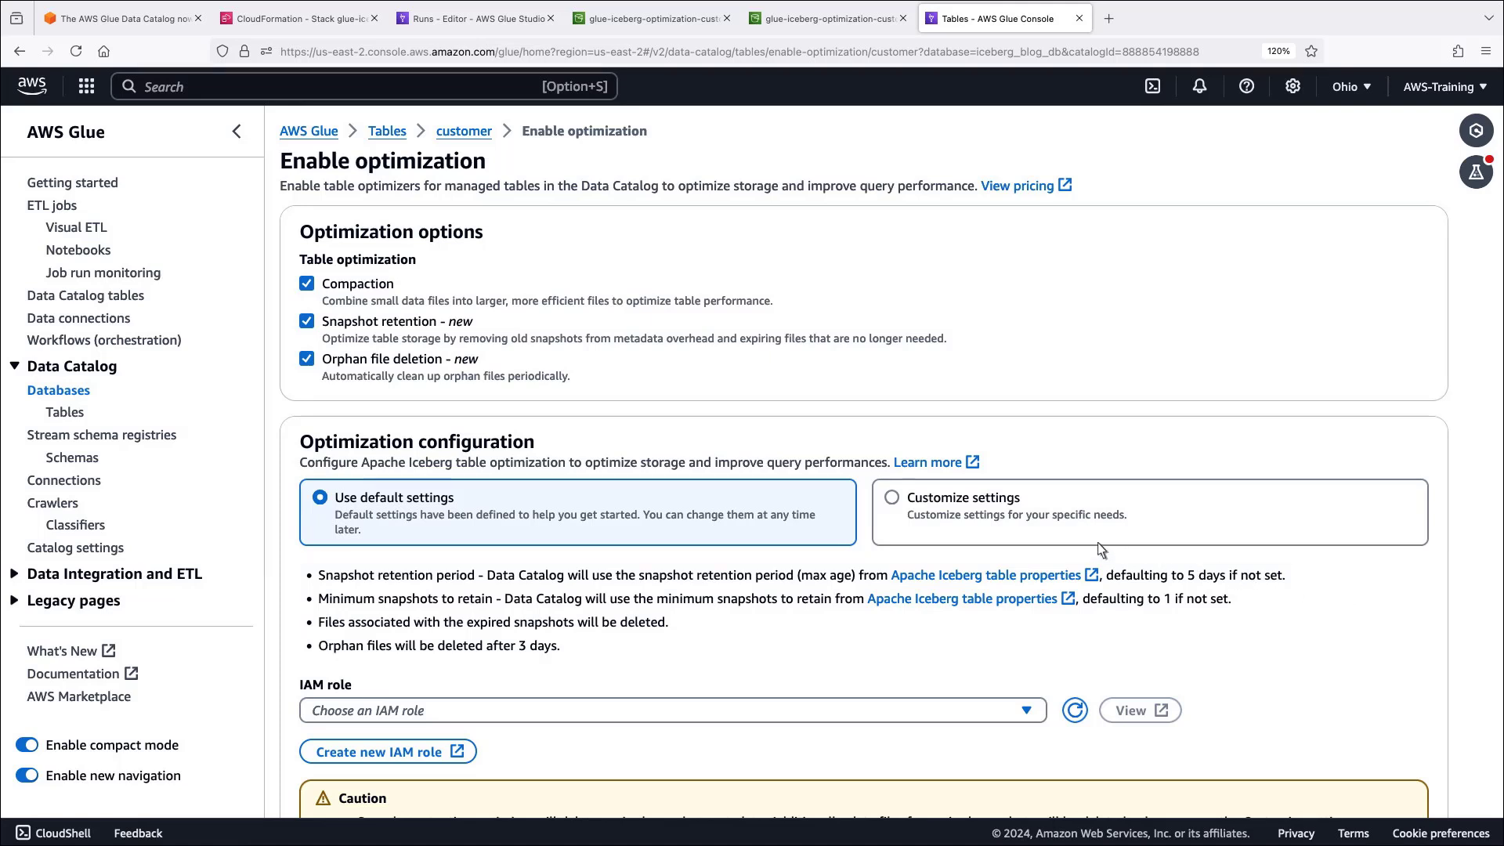
{"action": "left_click", "coordinate": [893, 500]}
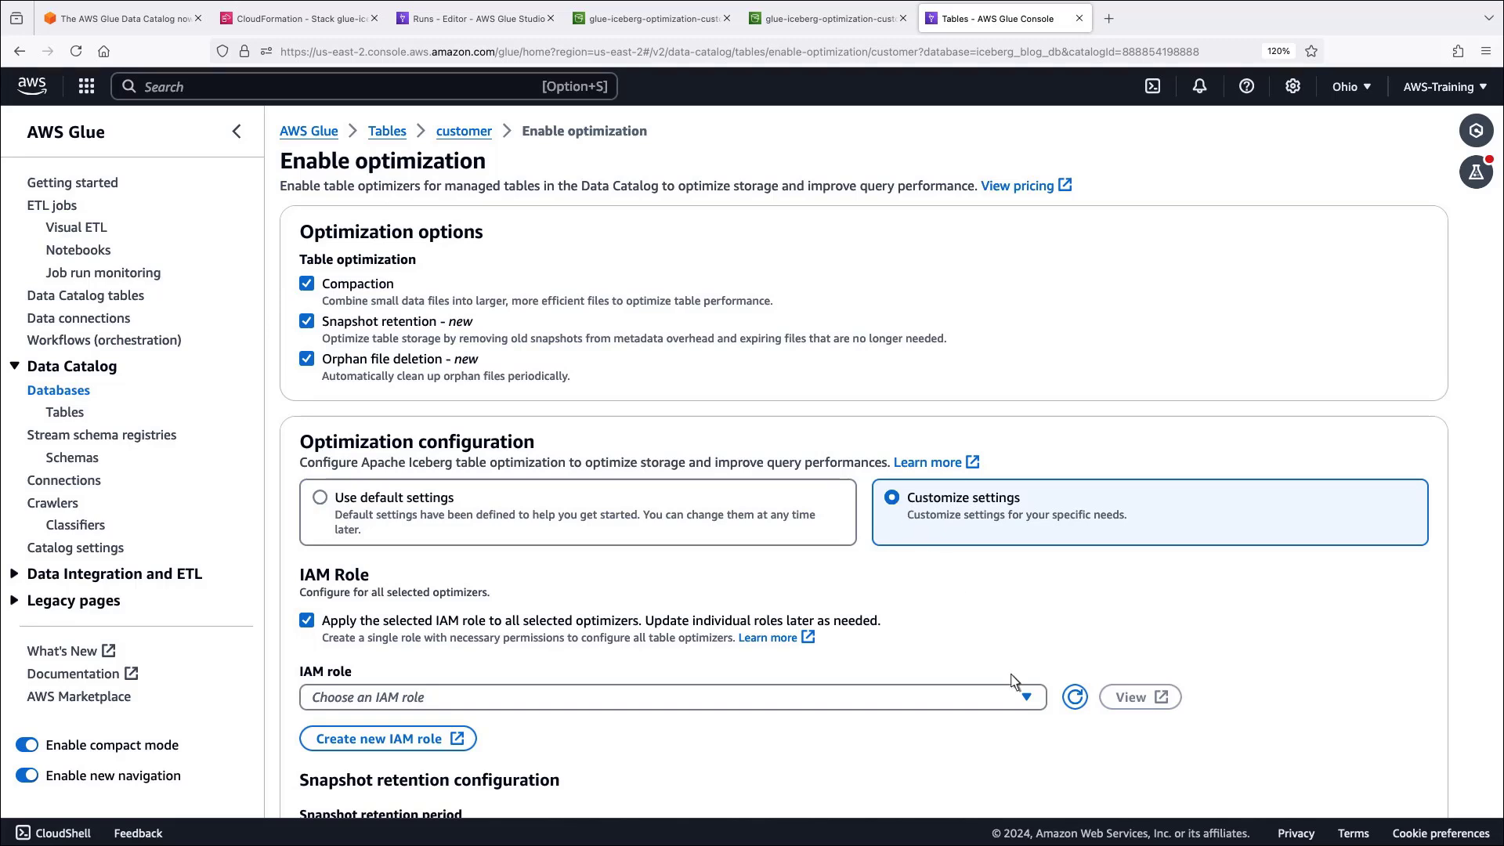
{"action": "left_click", "coordinate": [1030, 703]}
{"action": "type", "text": "gg"}
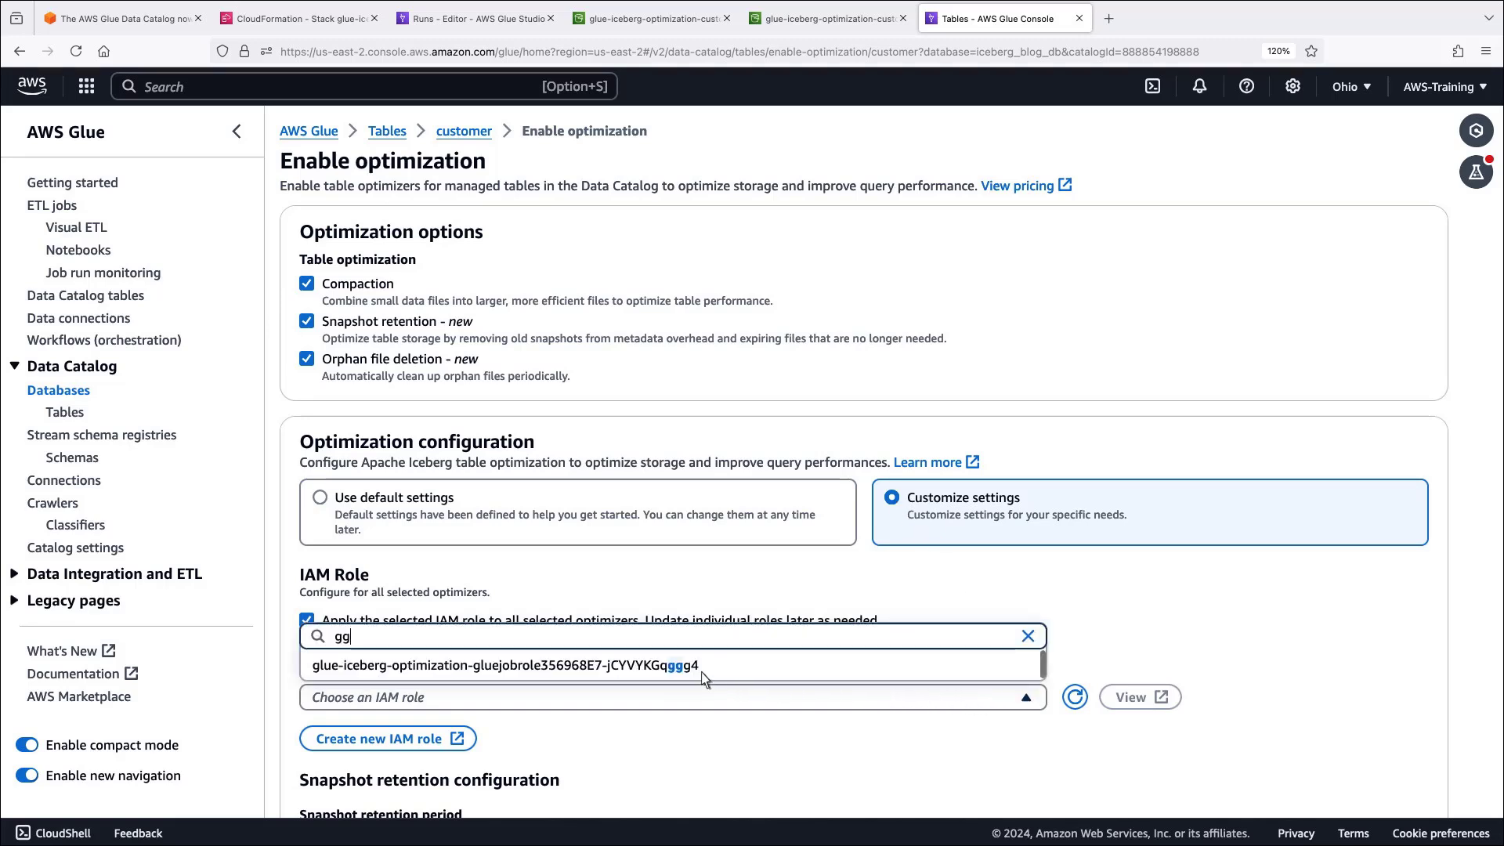
{"action": "left_click", "coordinate": [701, 670]}
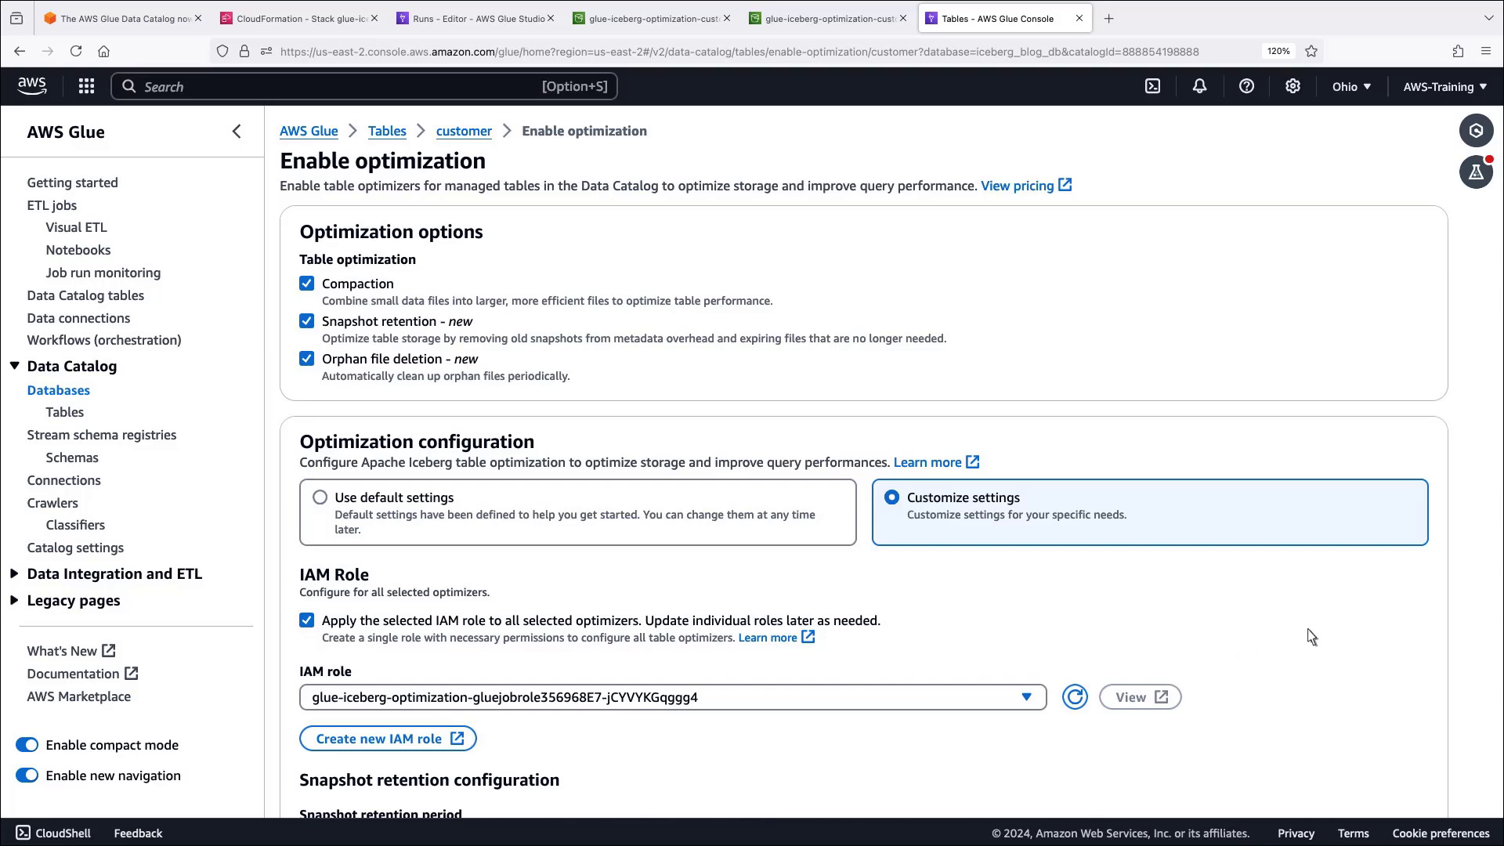
{"action": "scroll", "coordinate": [1496, 622], "scroll_direction": "down", "scroll_amount": 2}
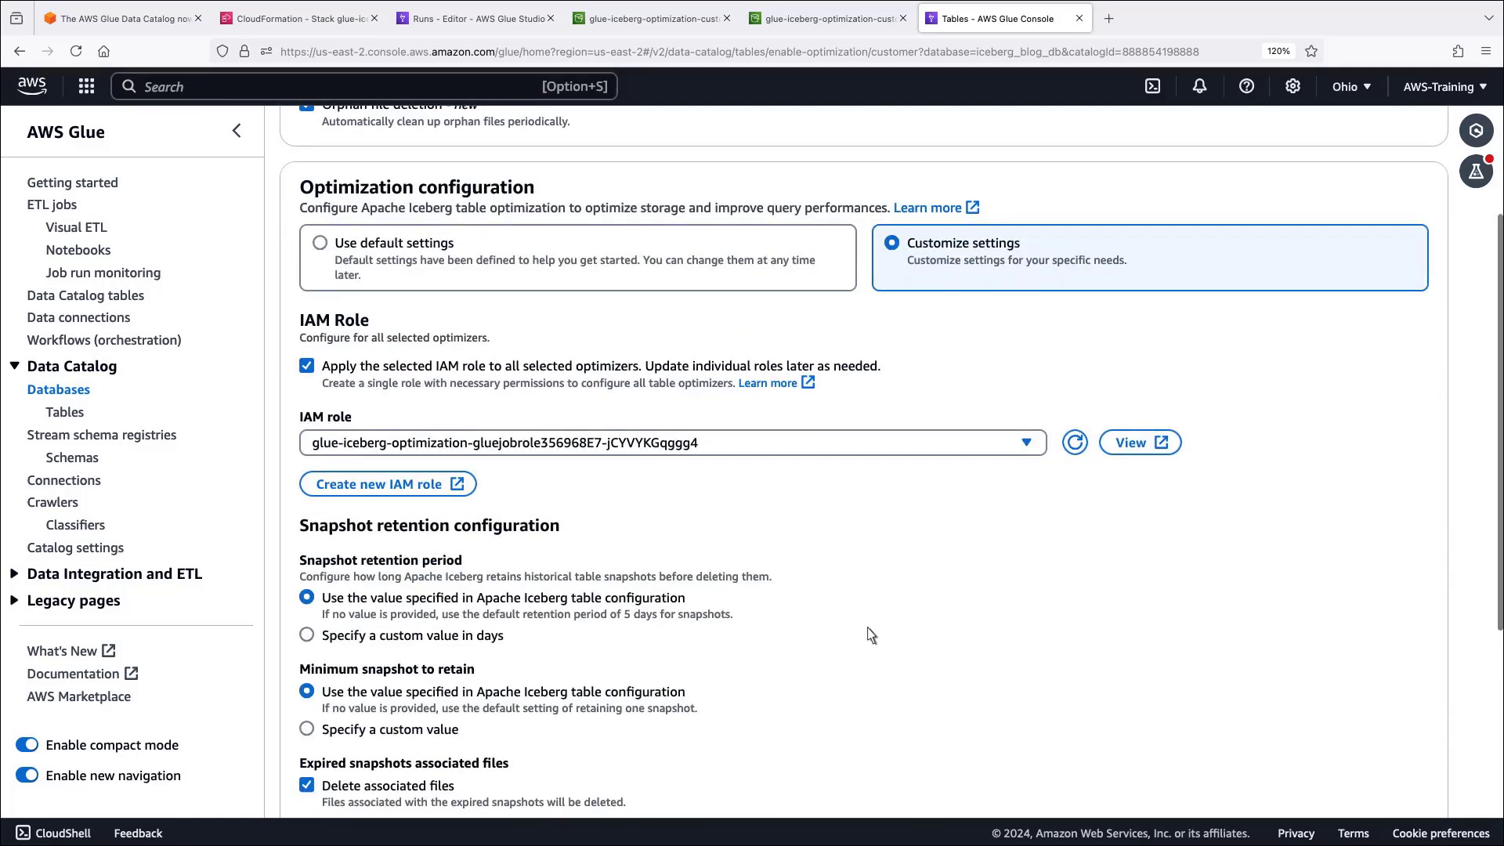
Set 1-day snapshot retention, minimum 1 snapshot and 1-day orphan deletion, and acknowledge deletion.
{"action": "left_click", "coordinate": [314, 636]}
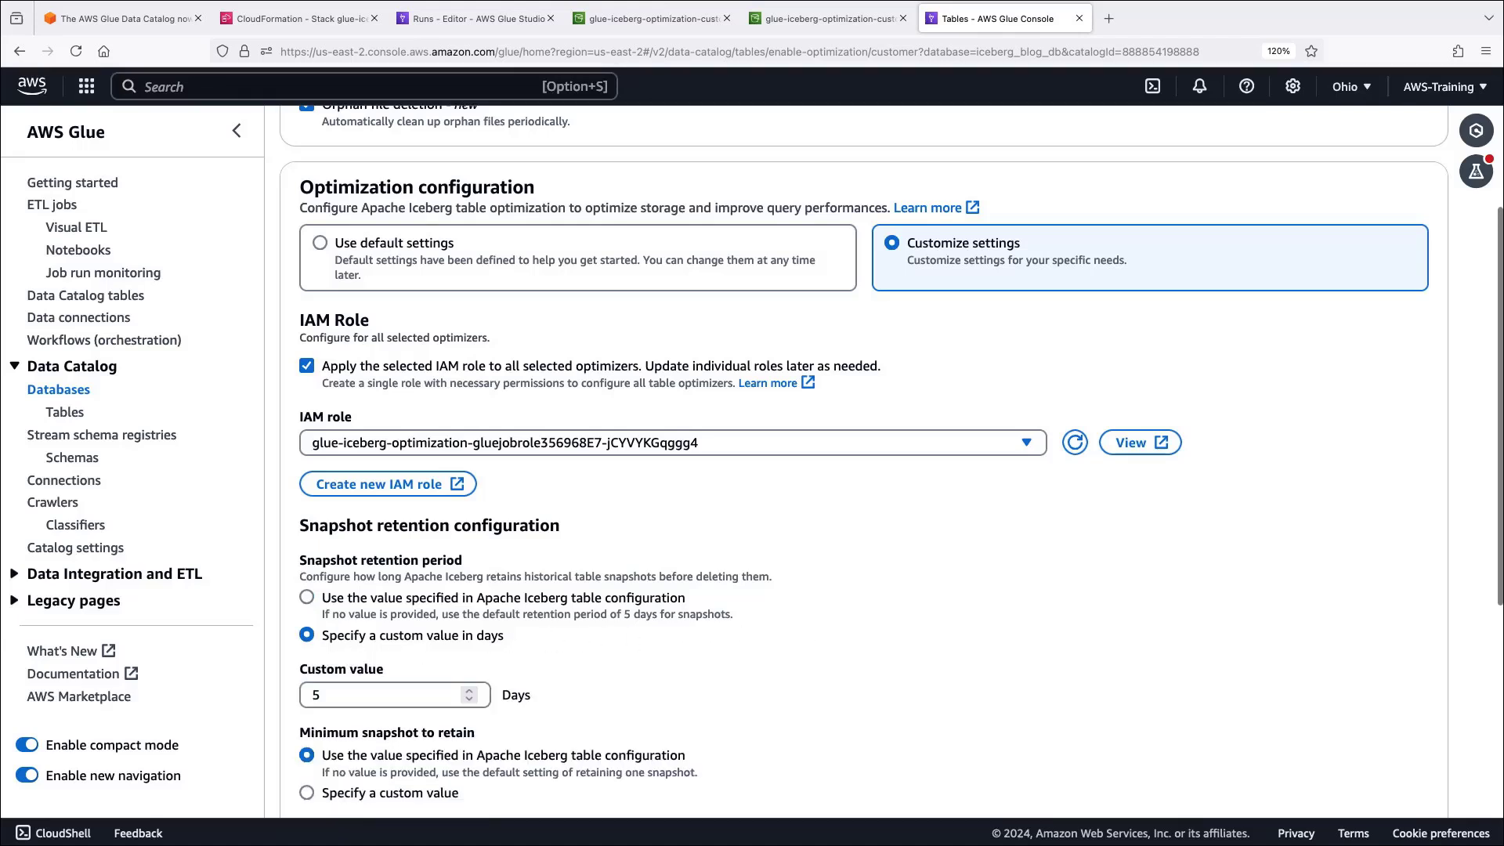
{"action": "left_click", "coordinate": [318, 701]}
{"action": "key", "text": "BackSpace"}
{"action": "type", "text": "1"}
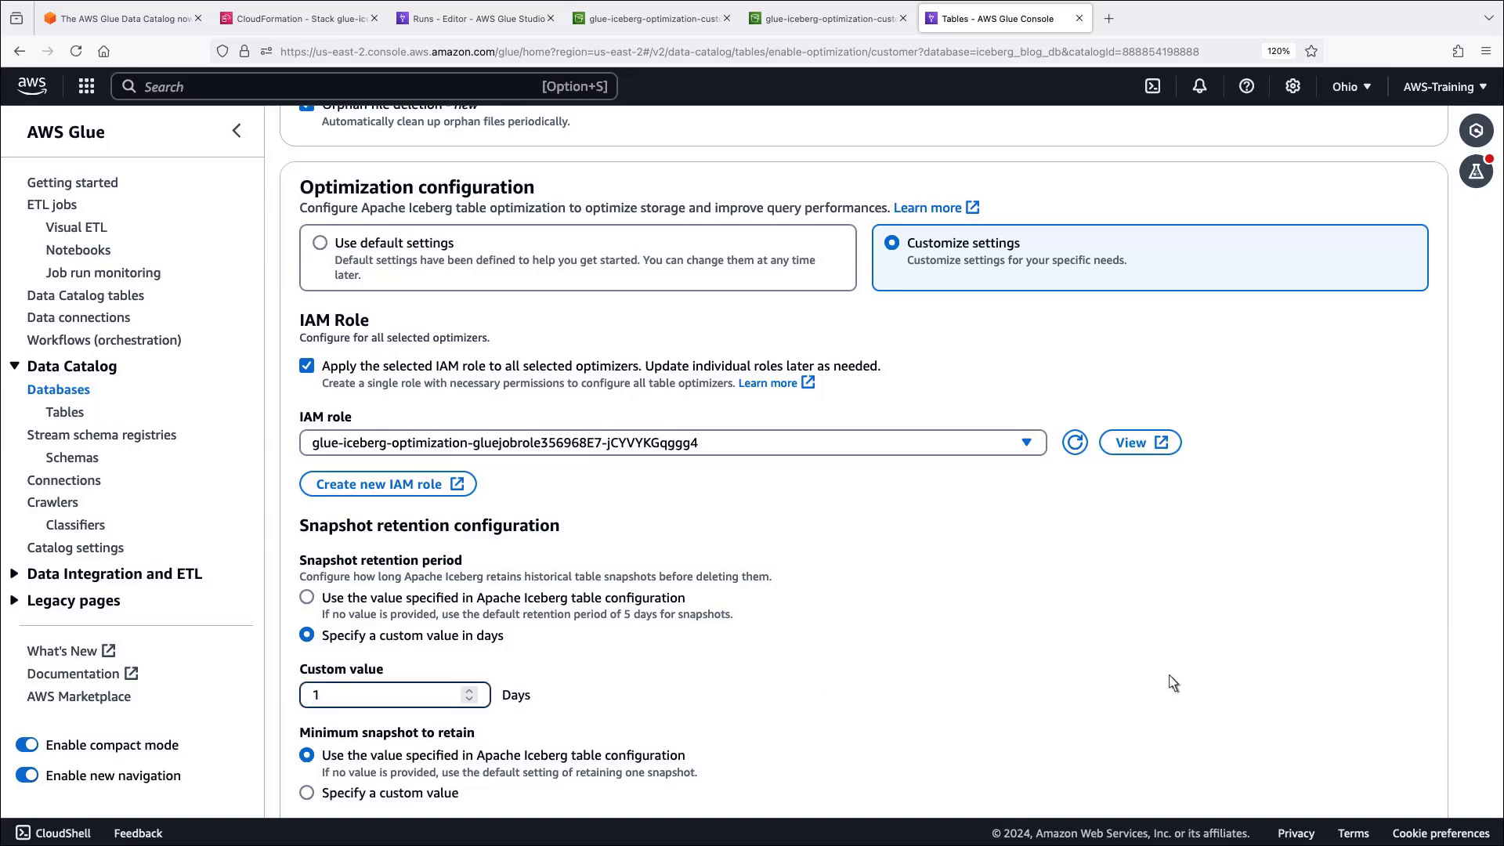
{"action": "scroll", "coordinate": [1493, 670], "scroll_direction": "down", "scroll_amount": 1}
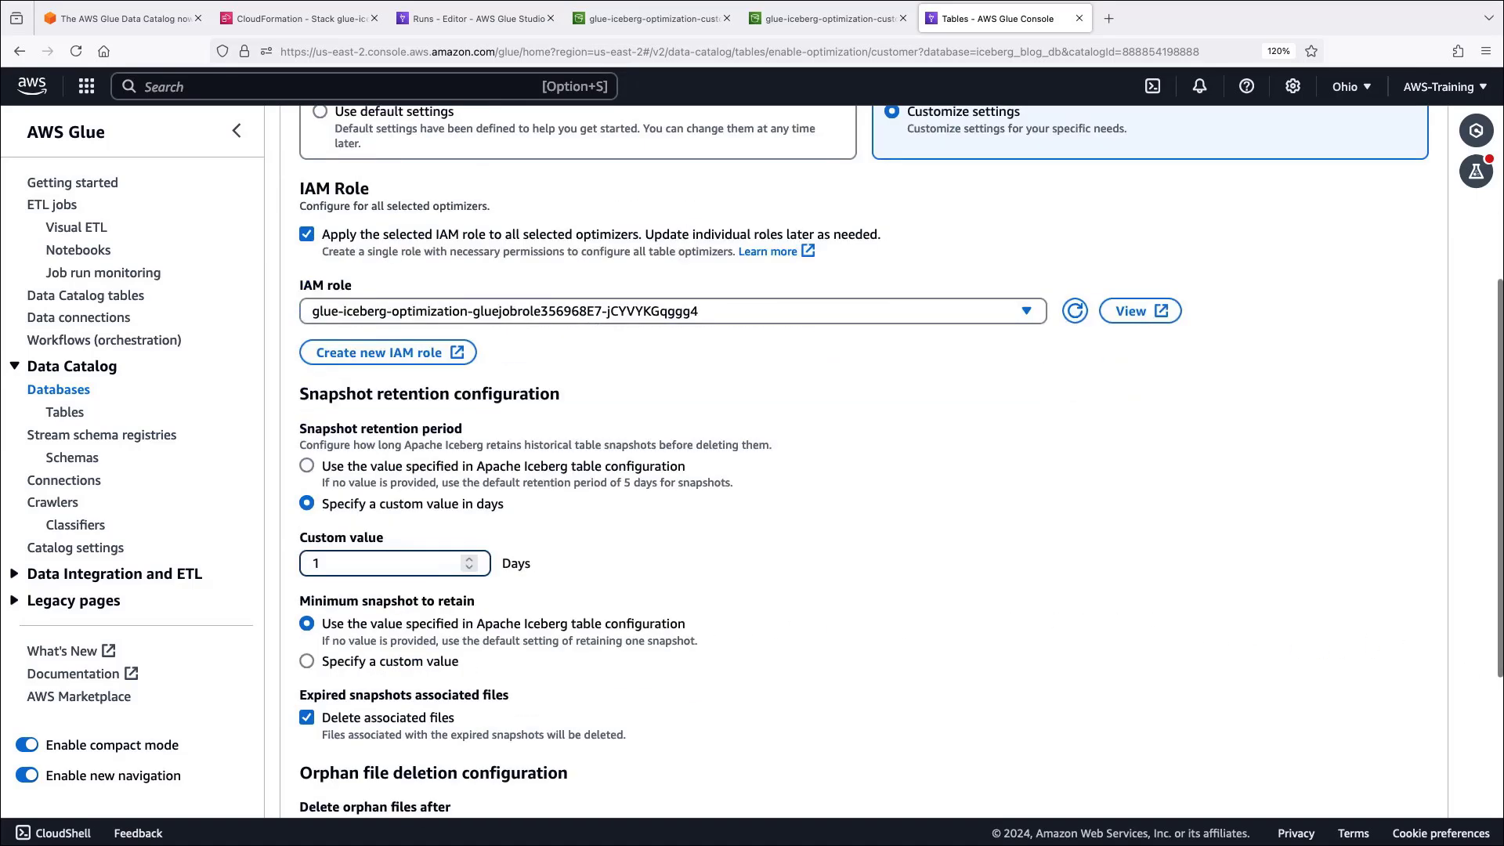
{"action": "left_click", "coordinate": [308, 662]}
{"action": "scroll", "coordinate": [1492, 788], "scroll_direction": "down", "scroll_amount": 1}
{"action": "scroll", "coordinate": [1494, 670], "scroll_direction": "down", "scroll_amount": 1}
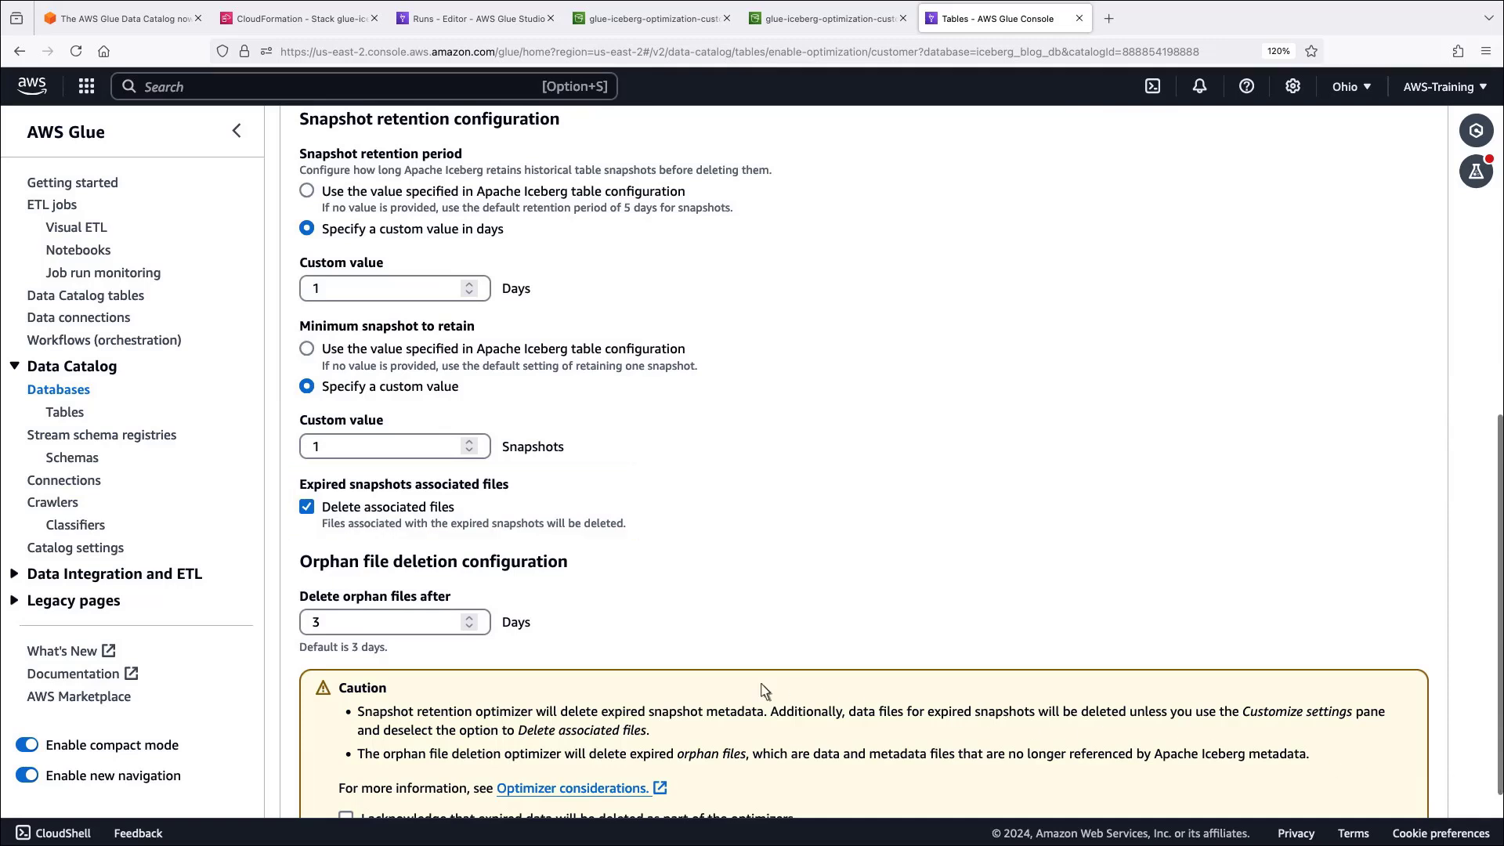
{"action": "double_click", "coordinate": [315, 622]}
{"action": "type", "text": "1"}
{"action": "scroll", "coordinate": [1358, 786], "scroll_direction": "down", "scroll_amount": 2}
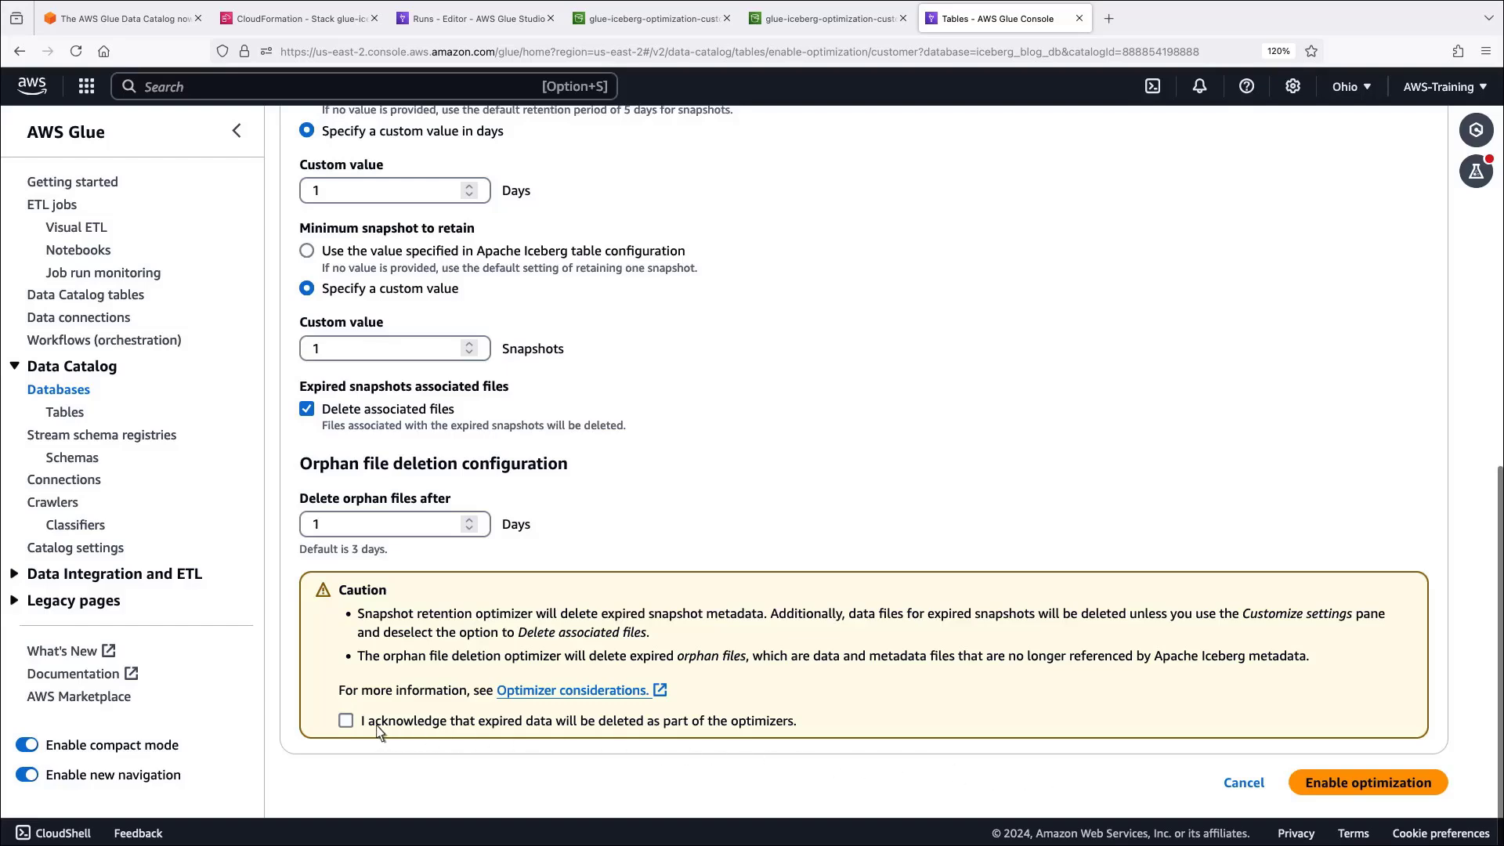
{"action": "left_click", "coordinate": [346, 721]}
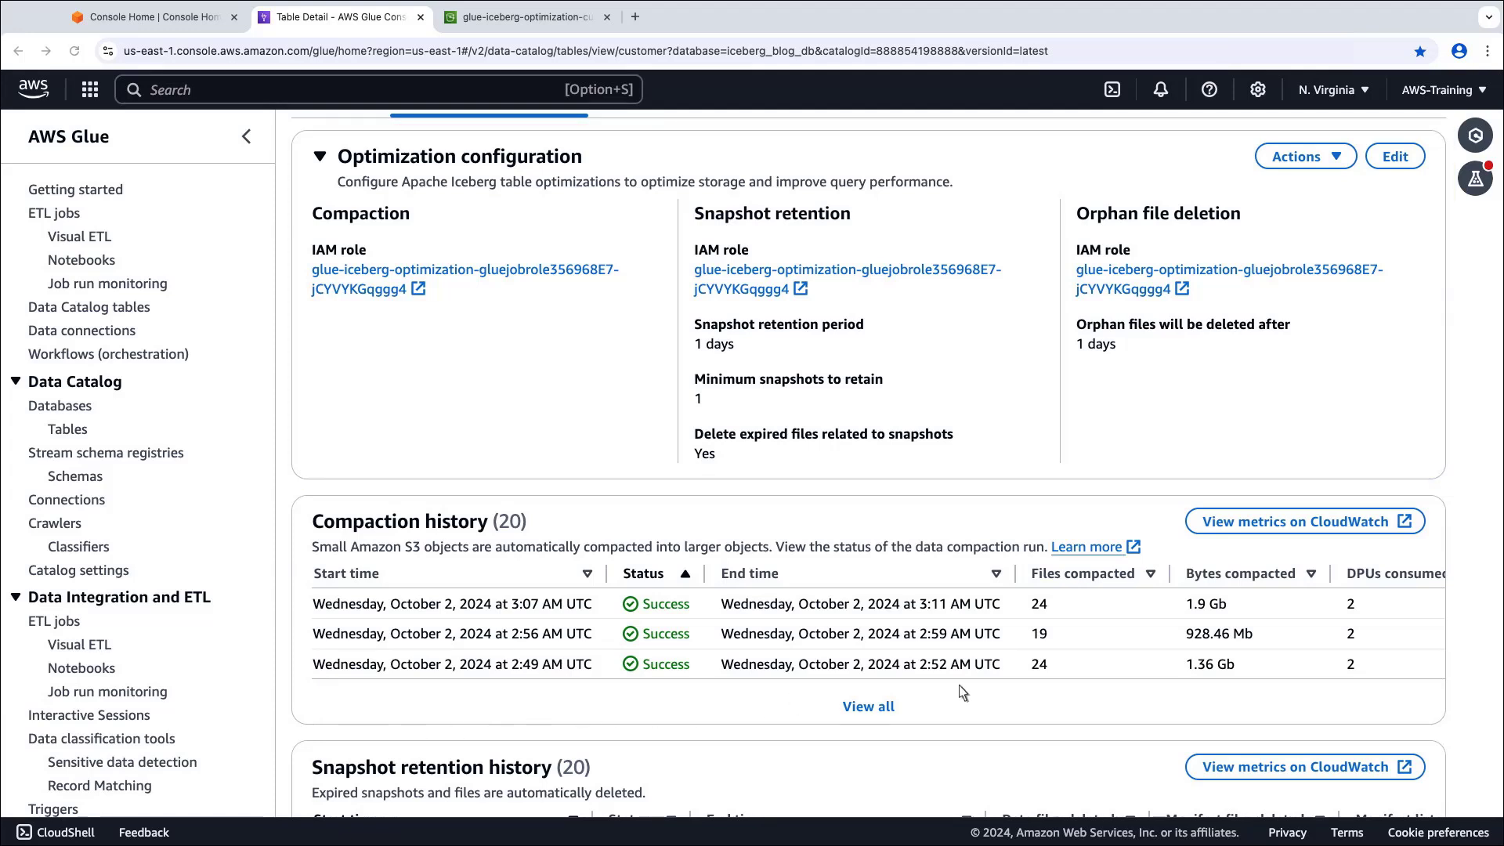
{"action": "scroll", "coordinate": [1498, 656], "scroll_direction": "down", "scroll_amount": 3}
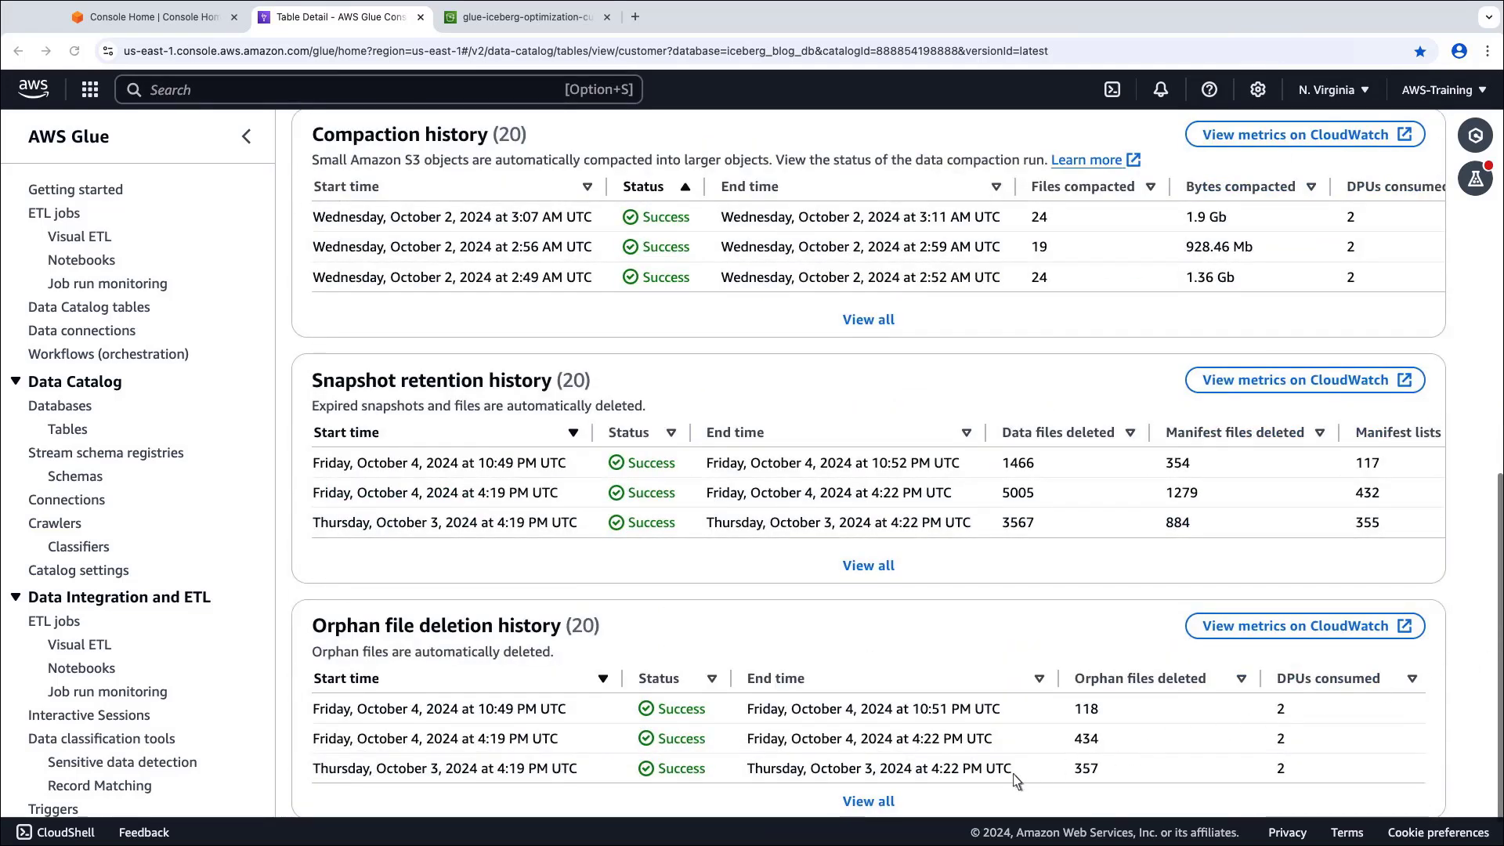
Open the complete orphan file deletion history for the customer table.
{"action": "left_click", "coordinate": [868, 801]}
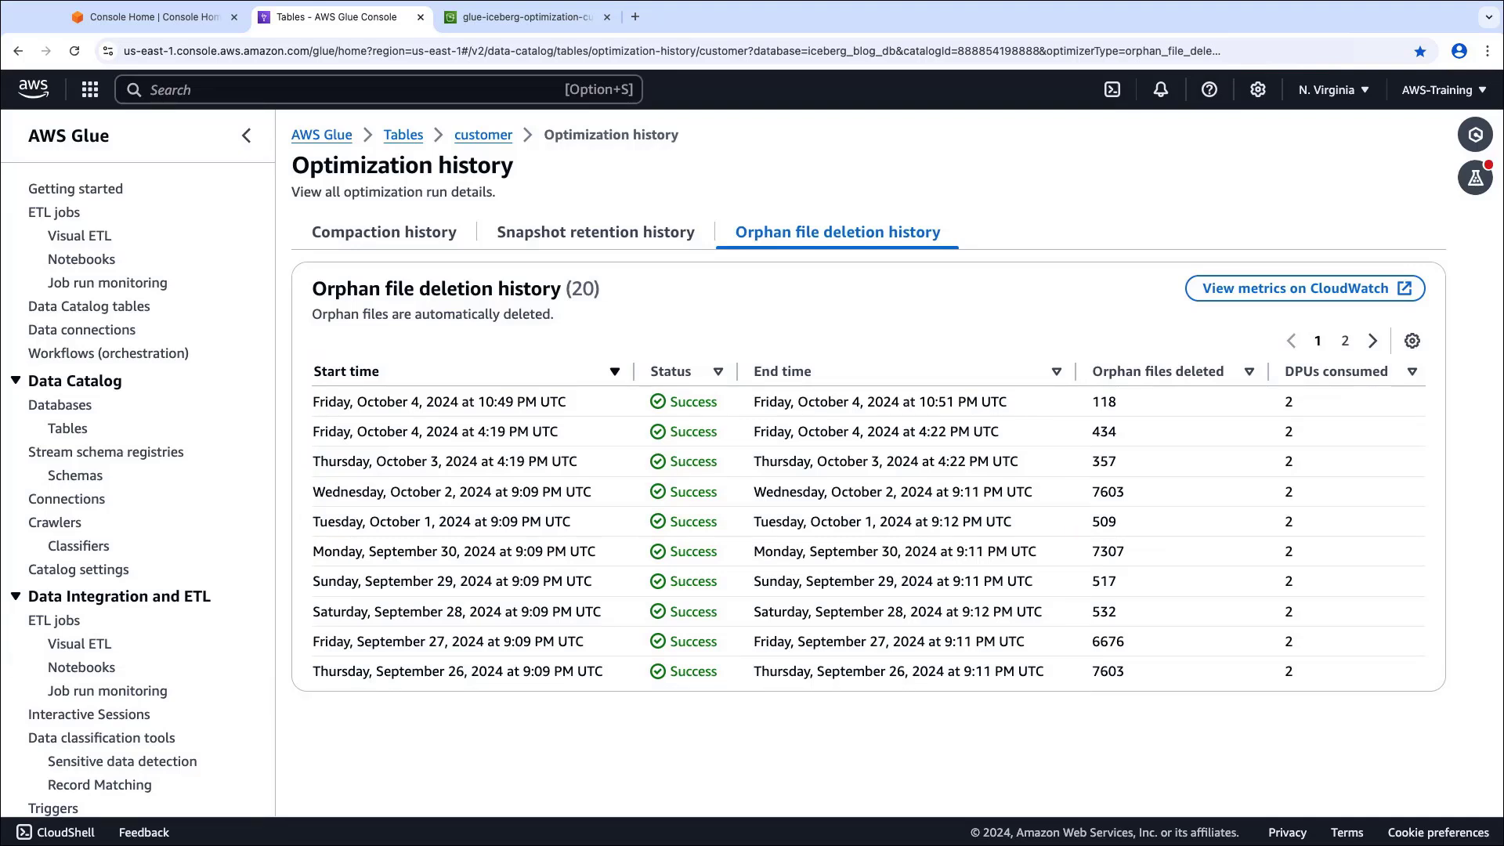
Show the optimized customers bucket's two-week total size and object-count charts in S3.
{"action": "left_click", "coordinate": [571, 22]}
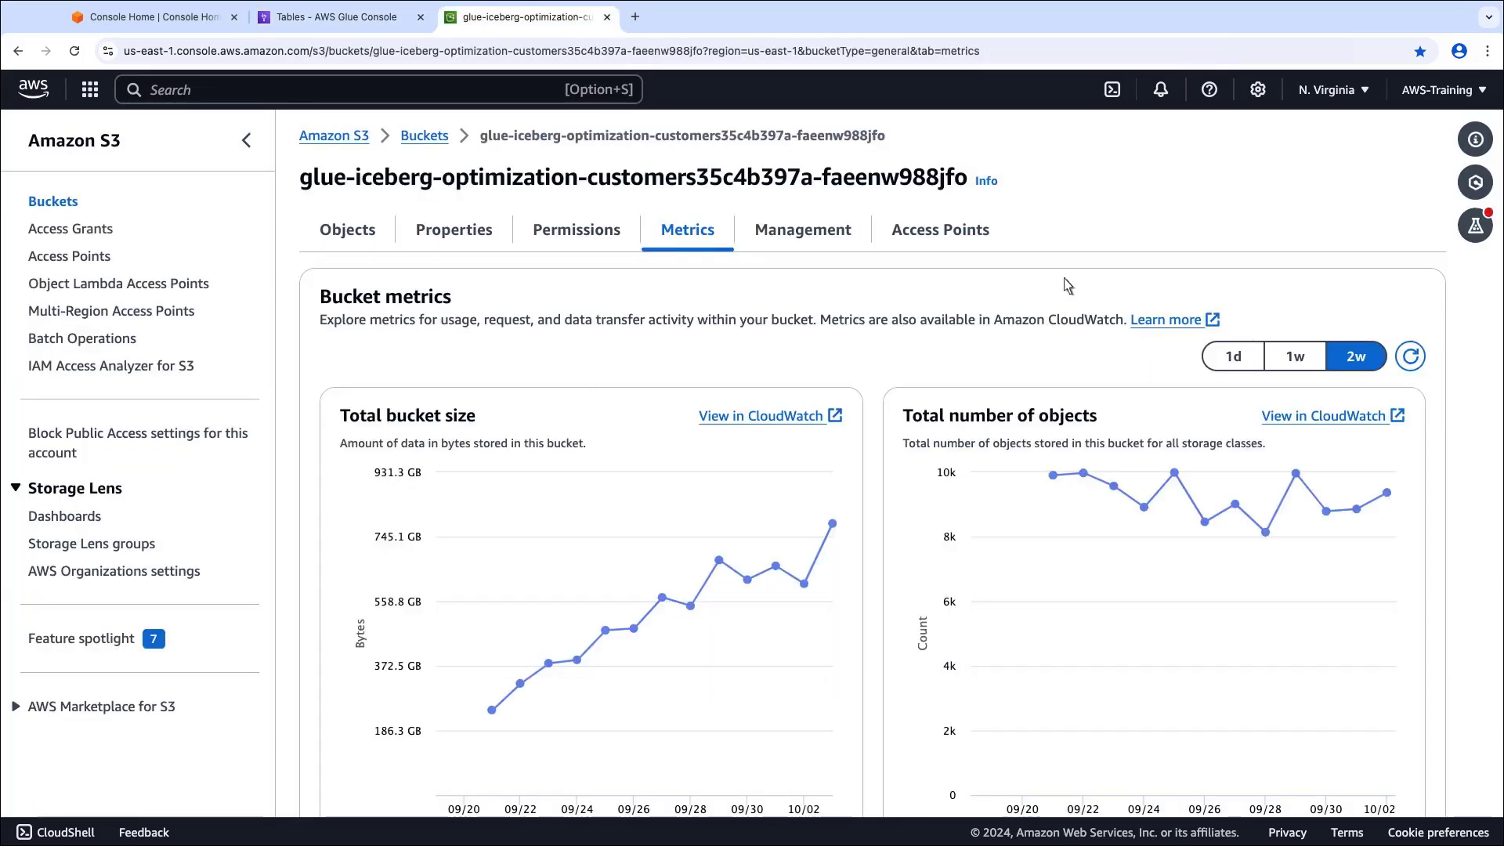
{"action": "scroll", "coordinate": [1481, 506], "scroll_direction": "down", "scroll_amount": 1}
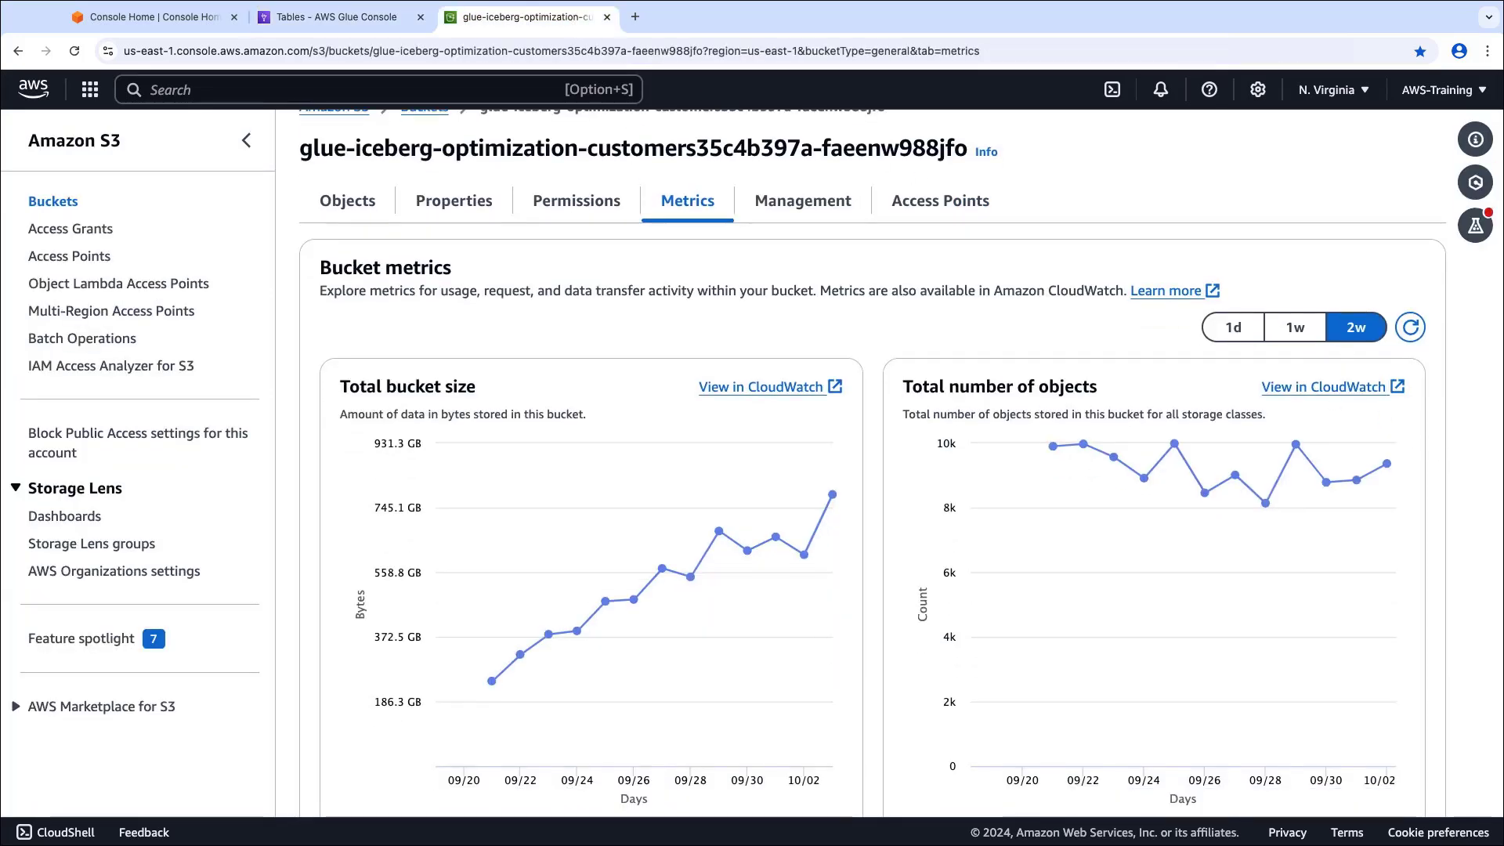